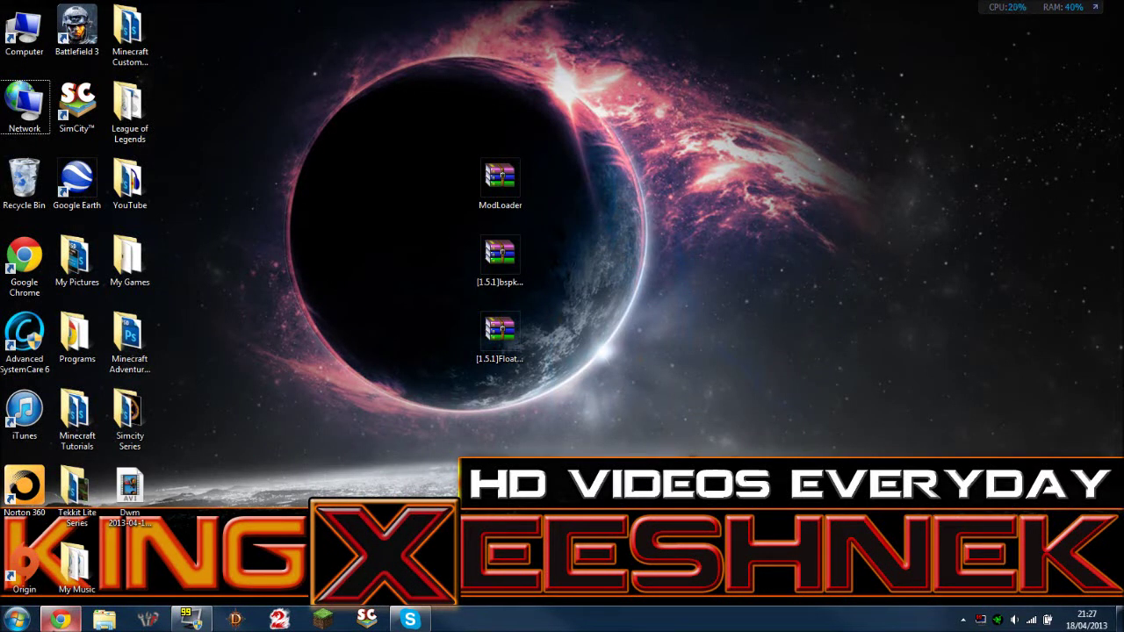
{"action": "left_click", "coordinate": [519, 351]}
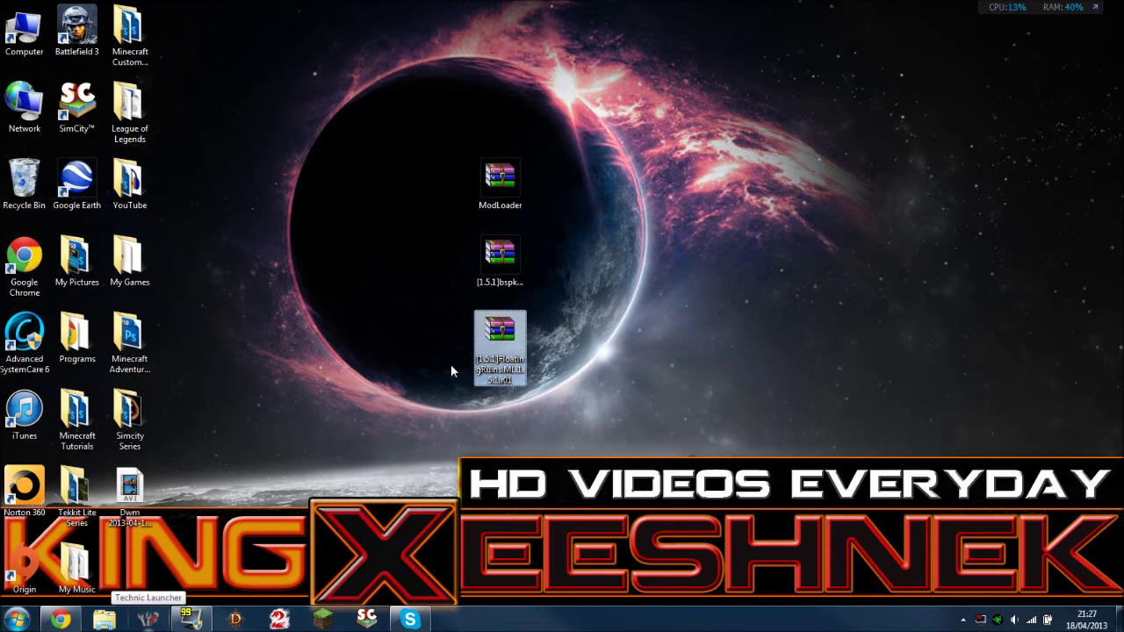
{"action": "left_click", "coordinate": [638, 369]}
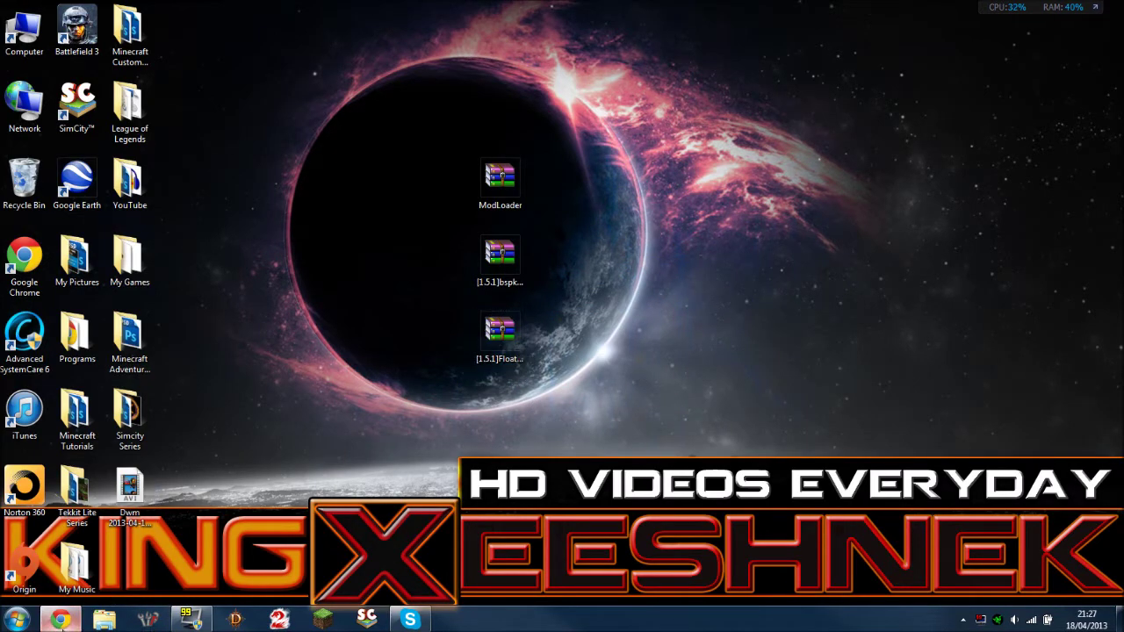
Switch to Chrome and find the ModLoader 1.5.1 download links in the Risugami's Mods forum topic
{"action": "left_click", "coordinate": [60, 620]}
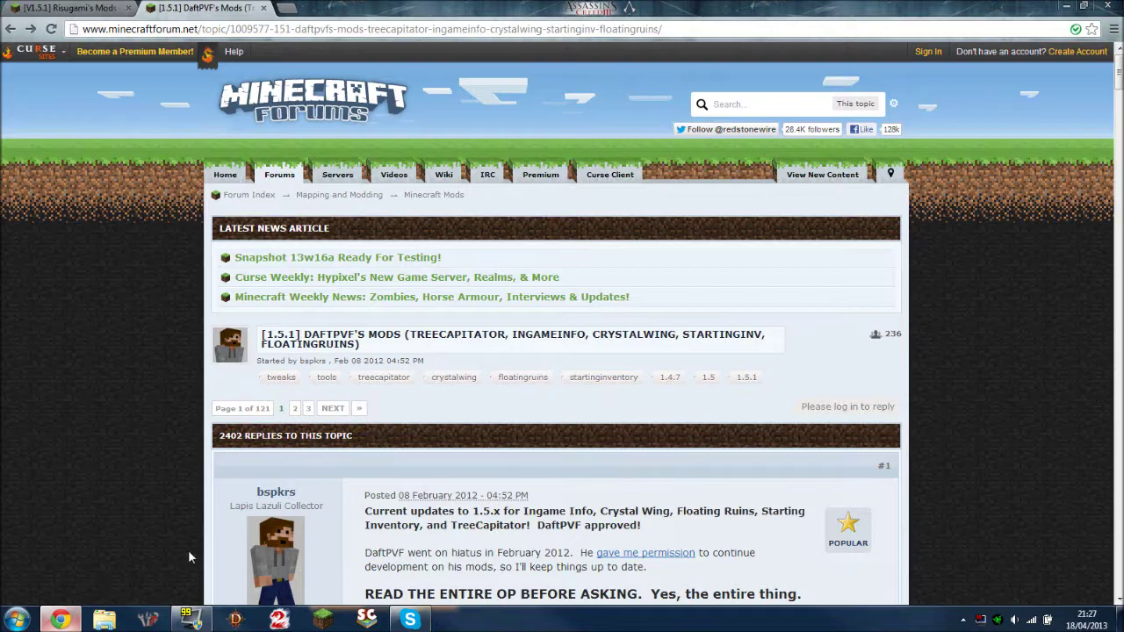
{"action": "left_click", "coordinate": [4, 7]}
{"action": "left_click", "coordinate": [57, 8]}
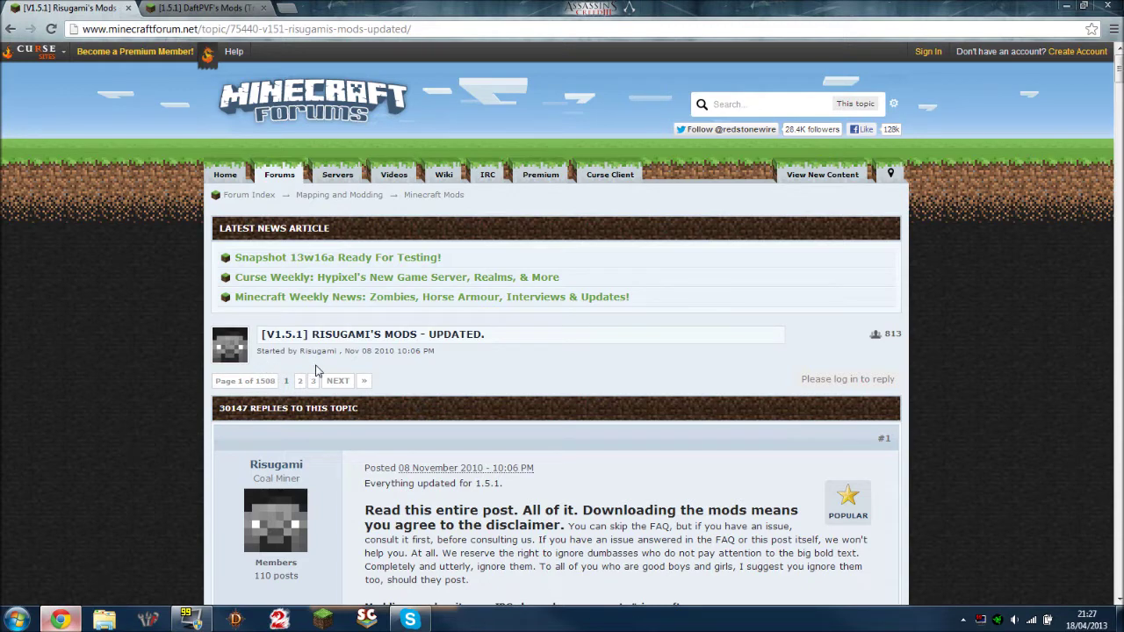
{"action": "scroll", "coordinate": [119, 507], "scroll_direction": "down", "scroll_amount": 10}
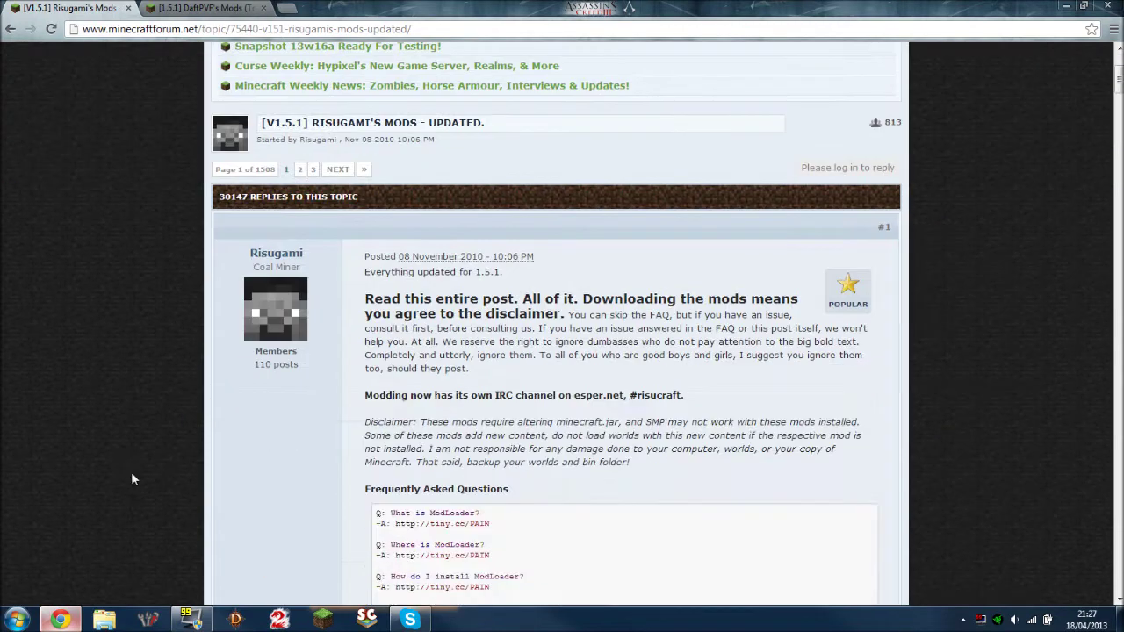
{"action": "scroll", "coordinate": [467, 383], "scroll_direction": "down", "scroll_amount": 10}
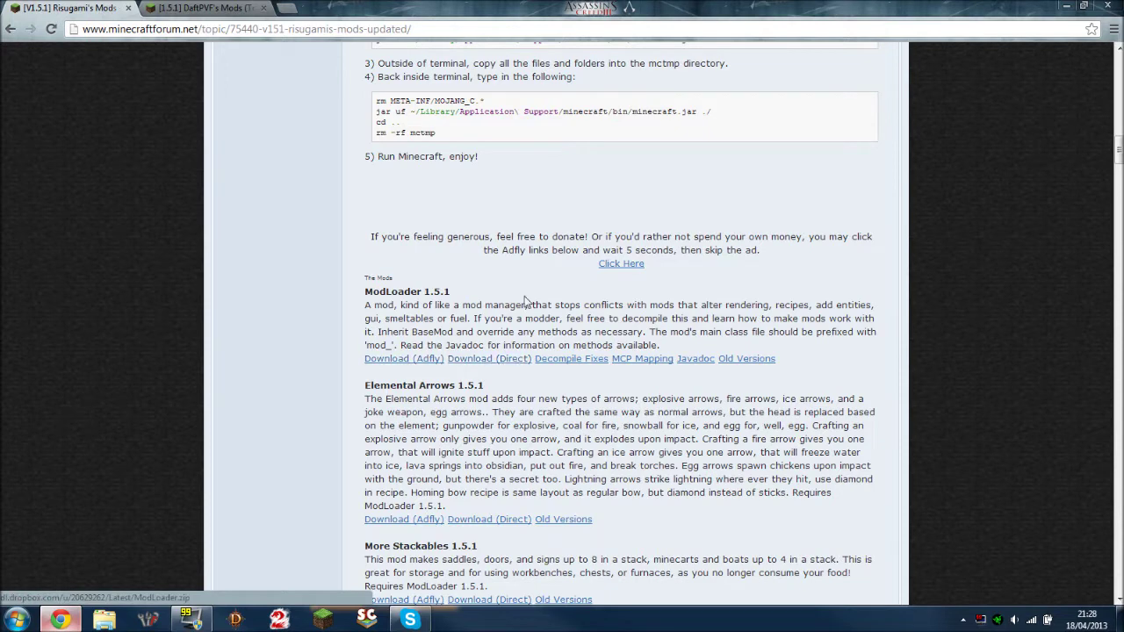
Download bspkrsCore v2.02 for 1.5.1 through the All Releases link in the DaftPVF's Mods topic
{"action": "left_click", "coordinate": [189, 7]}
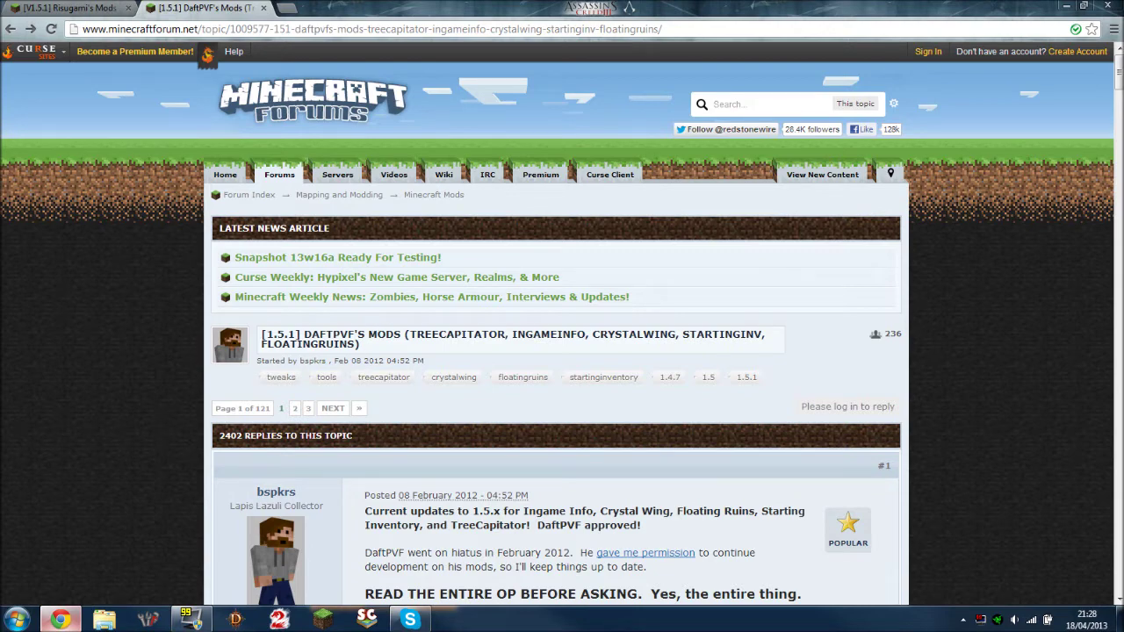
{"action": "scroll", "coordinate": [392, 353], "scroll_direction": "down", "scroll_amount": 7}
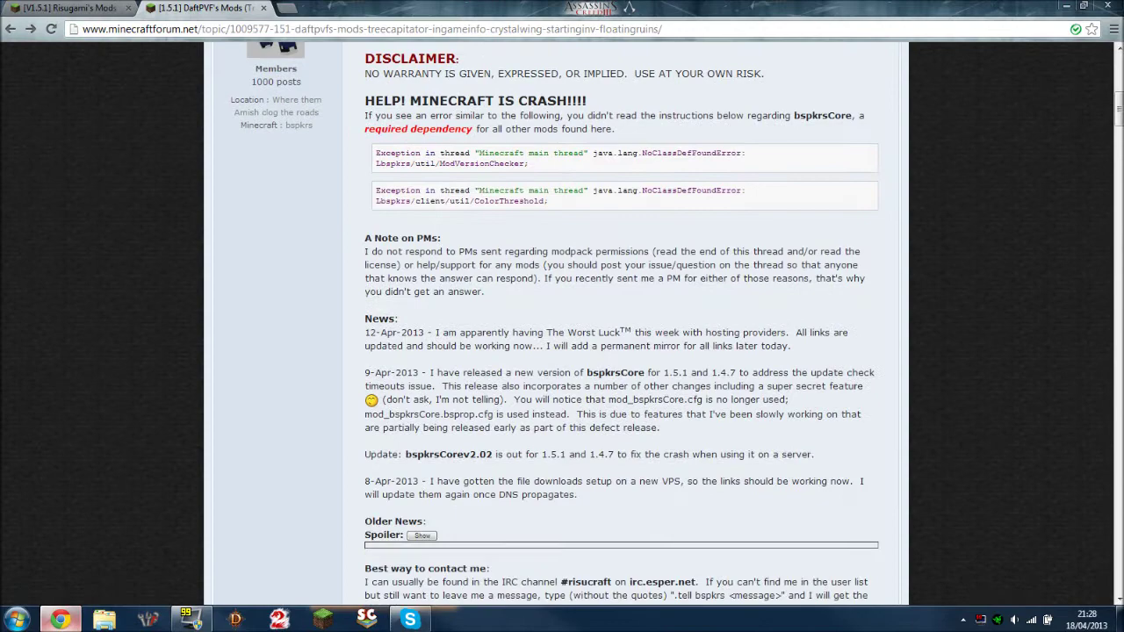
{"action": "scroll", "coordinate": [556, 412], "scroll_direction": "up", "scroll_amount": 3}
{"action": "scroll", "coordinate": [556, 412], "scroll_direction": "down", "scroll_amount": 7}
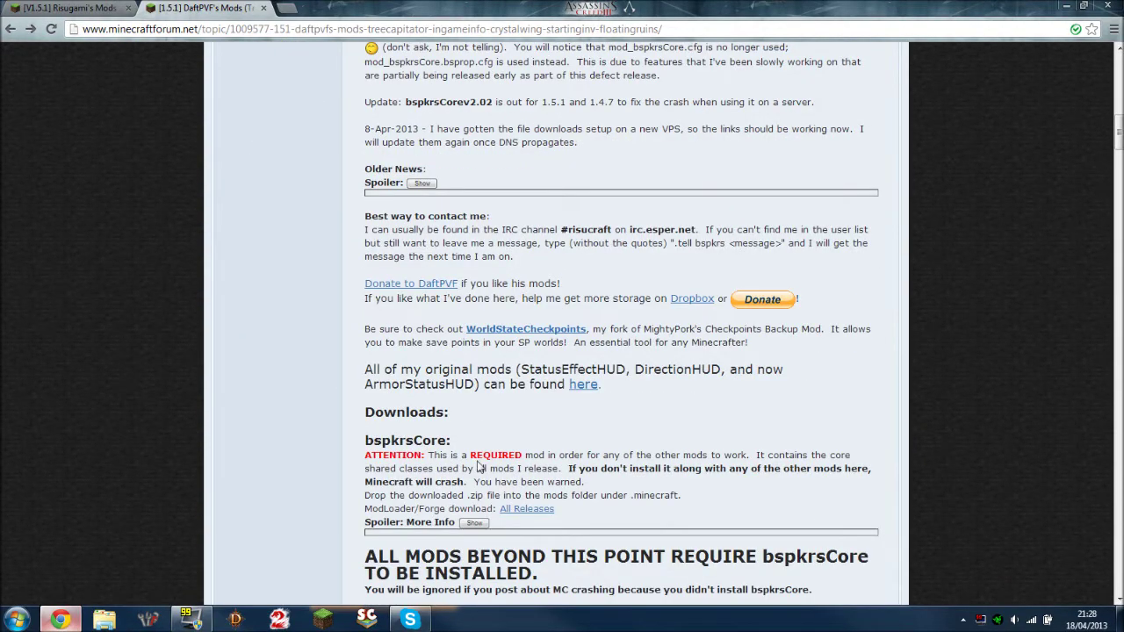
{"action": "left_click", "coordinate": [536, 509]}
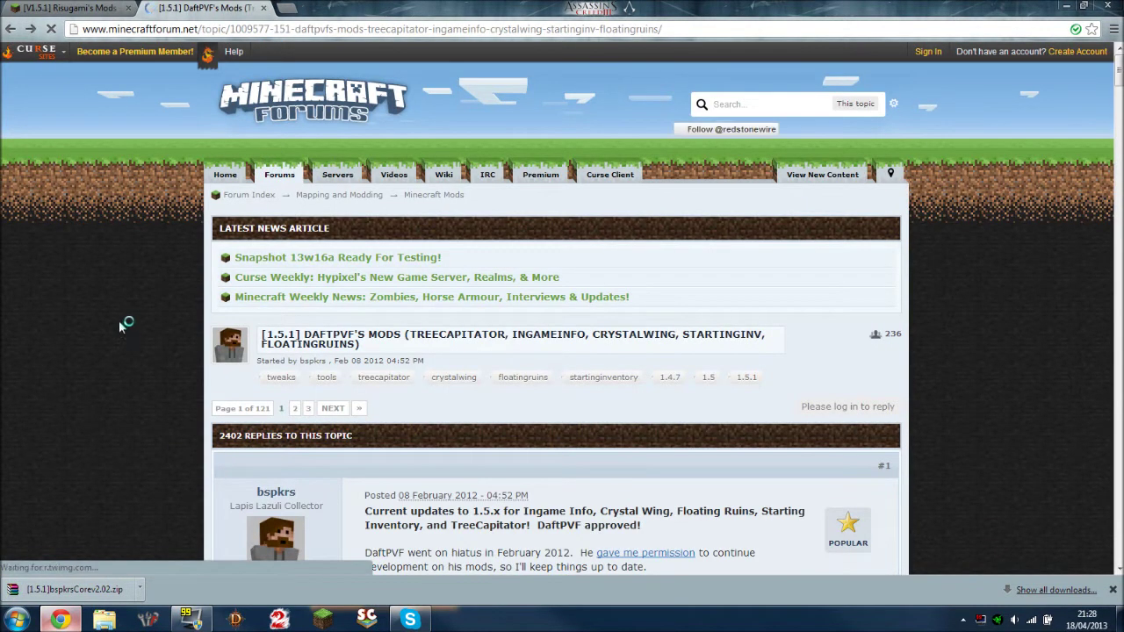
Find FloatingRuins in the DaftPVF's Mods topic and open its latest ML Client release
{"action": "scroll", "coordinate": [132, 339], "scroll_direction": "down", "scroll_amount": 18}
{"action": "scroll", "coordinate": [132, 339], "scroll_direction": "down", "scroll_amount": 8}
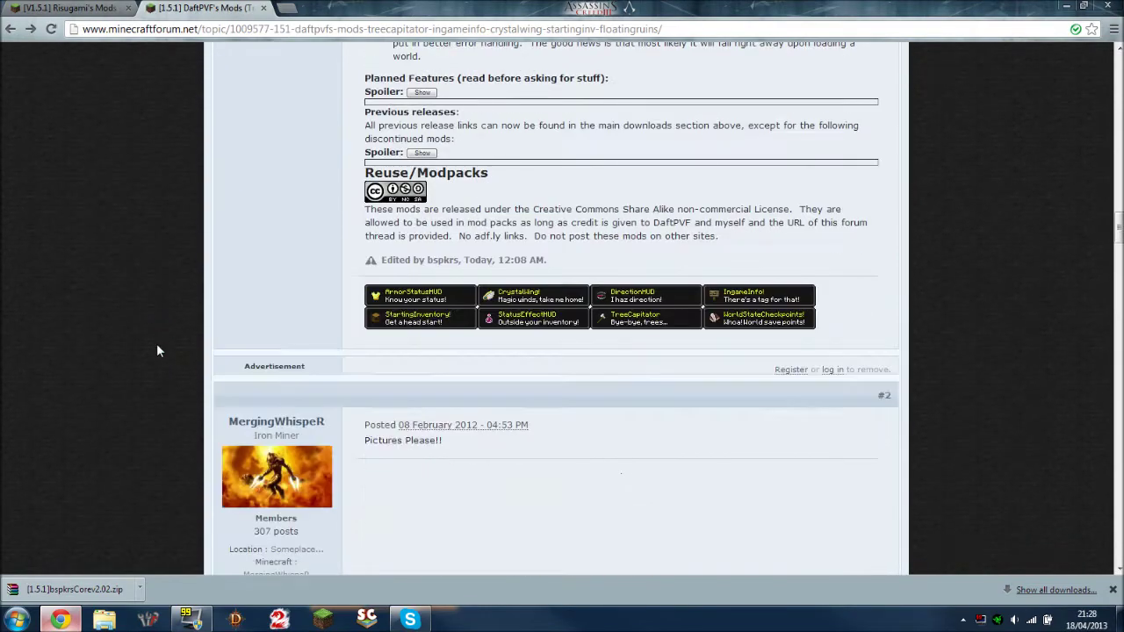
{"action": "scroll", "coordinate": [157, 343], "scroll_direction": "up", "scroll_amount": 6}
{"action": "scroll", "coordinate": [246, 381], "scroll_direction": "up", "scroll_amount": 7}
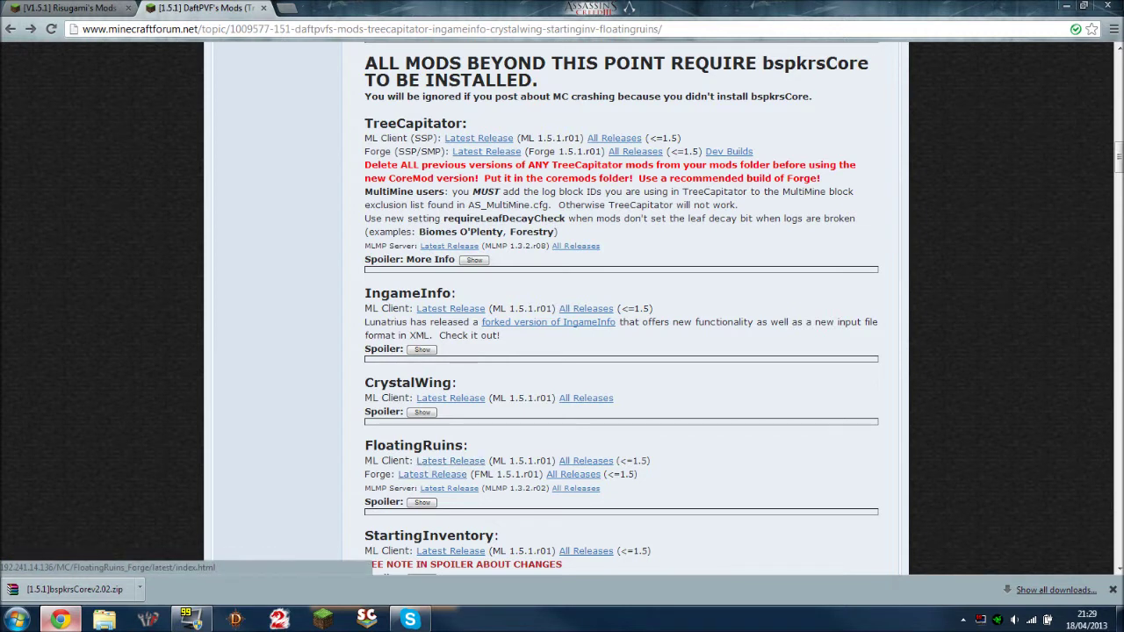
{"action": "left_click", "coordinate": [450, 464]}
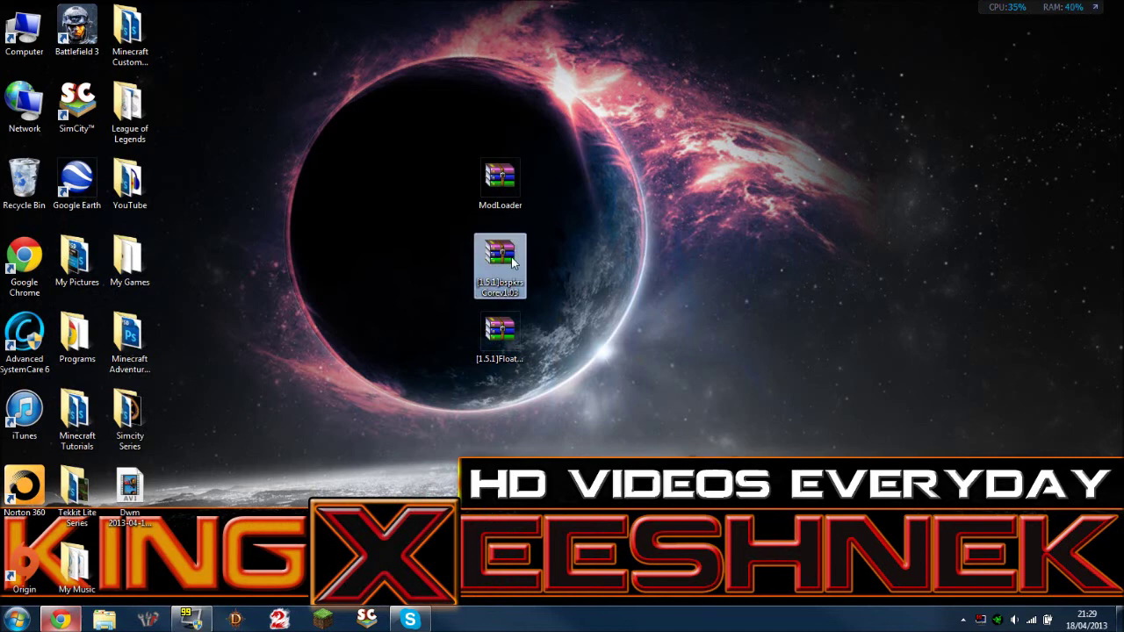
{"action": "left_click", "coordinate": [509, 338]}
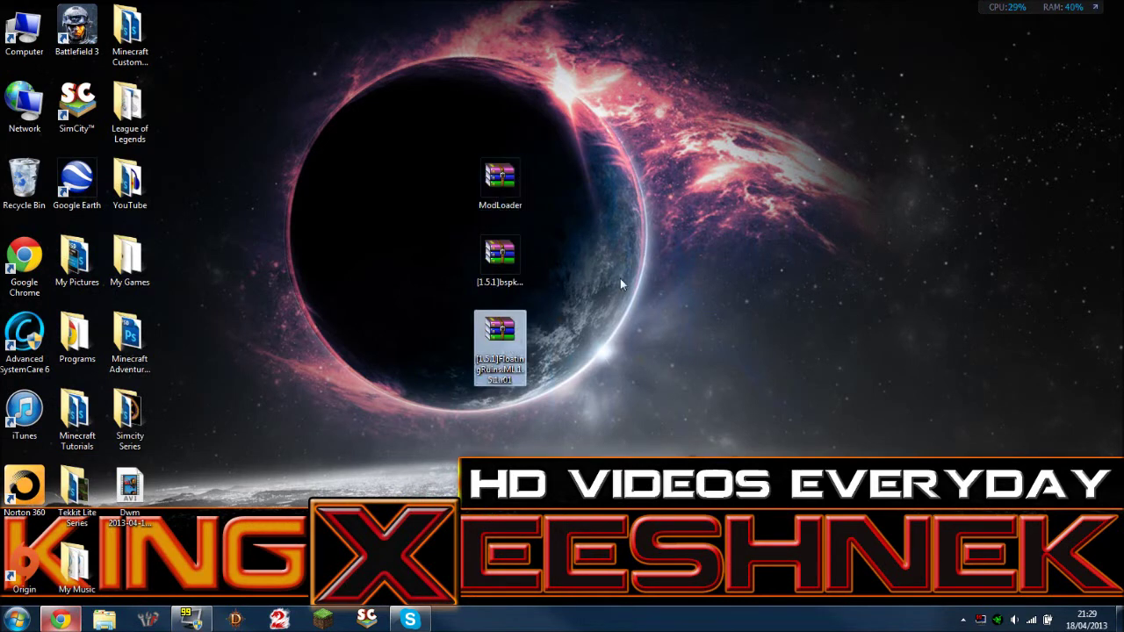
{"action": "left_click_drag", "start_coordinate": [590, 125], "coordinate": [410, 404]}
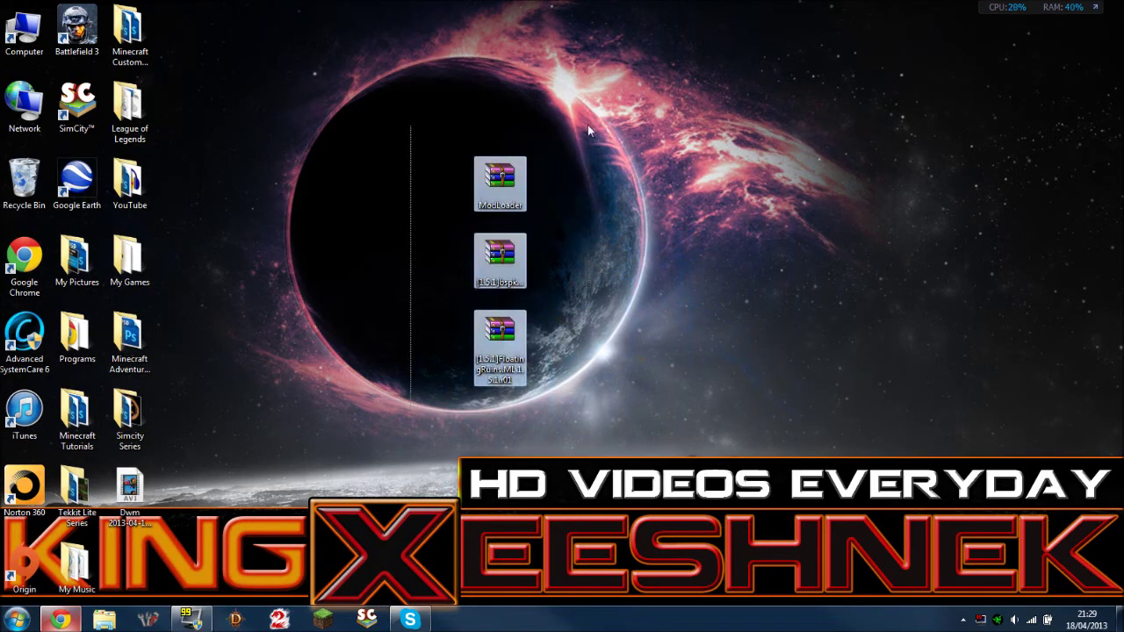
{"action": "left_click", "coordinate": [698, 143]}
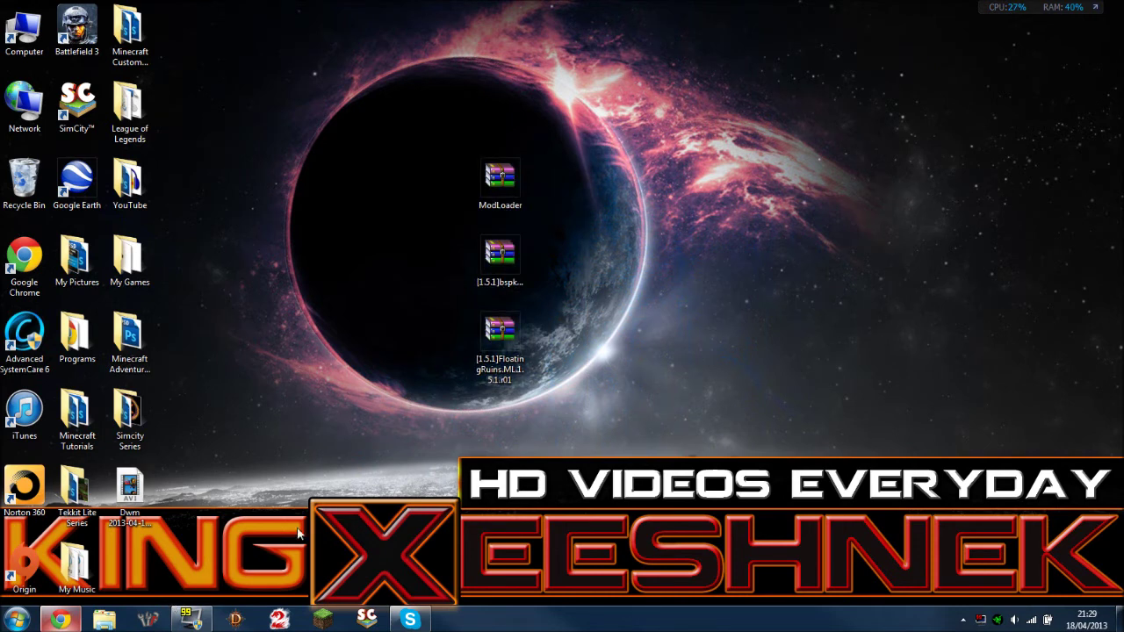
Search Windows for %appdata% and open the Roaming folder
{"action": "left_click", "coordinate": [16, 621]}
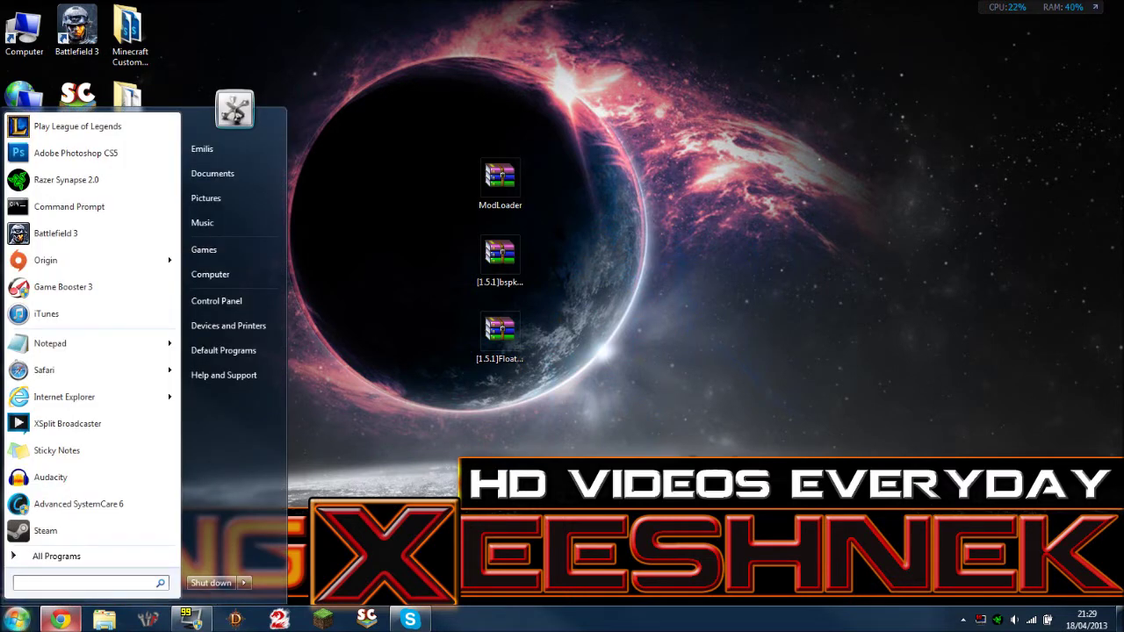
{"action": "type", "text": "%ap"}
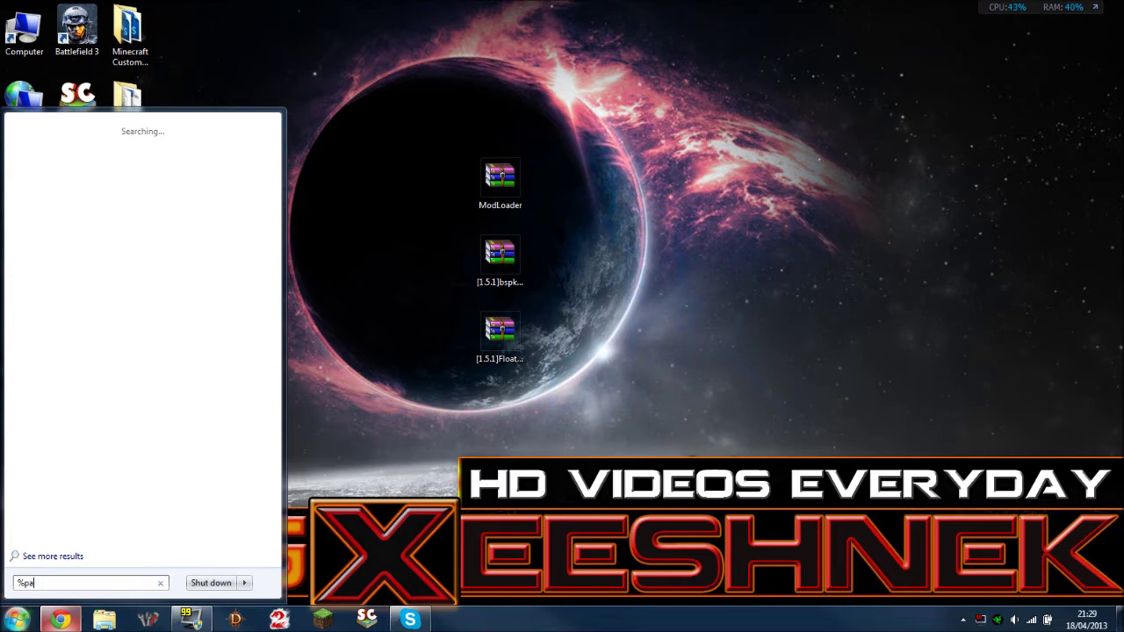
{"action": "type", "text": "pdata%"}
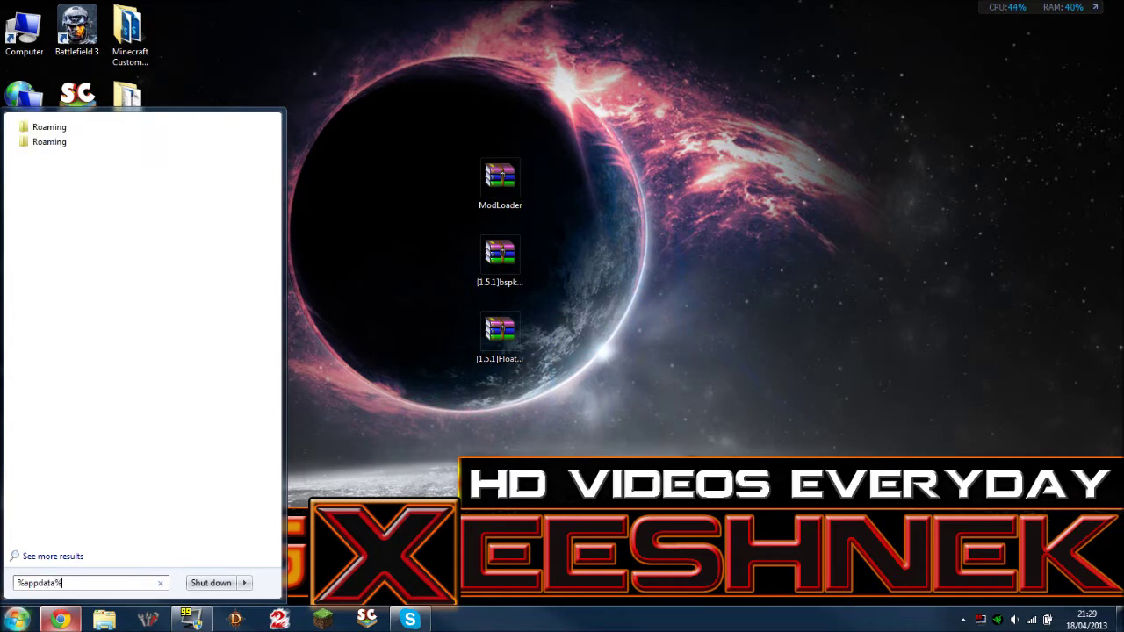
{"action": "left_click", "coordinate": [50, 143]}
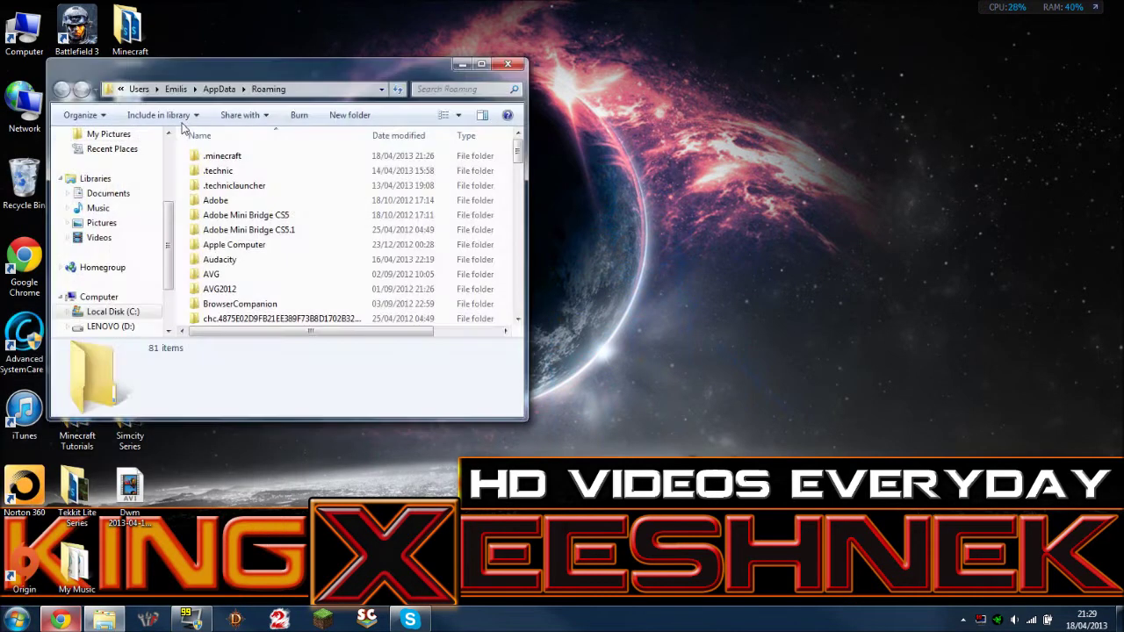
Dock the Roaming window so the desktop mod archives stay visible, and open the bin folder inside .minecraft
{"action": "left_click_drag", "start_coordinate": [315, 60], "coordinate": [316, 203]}
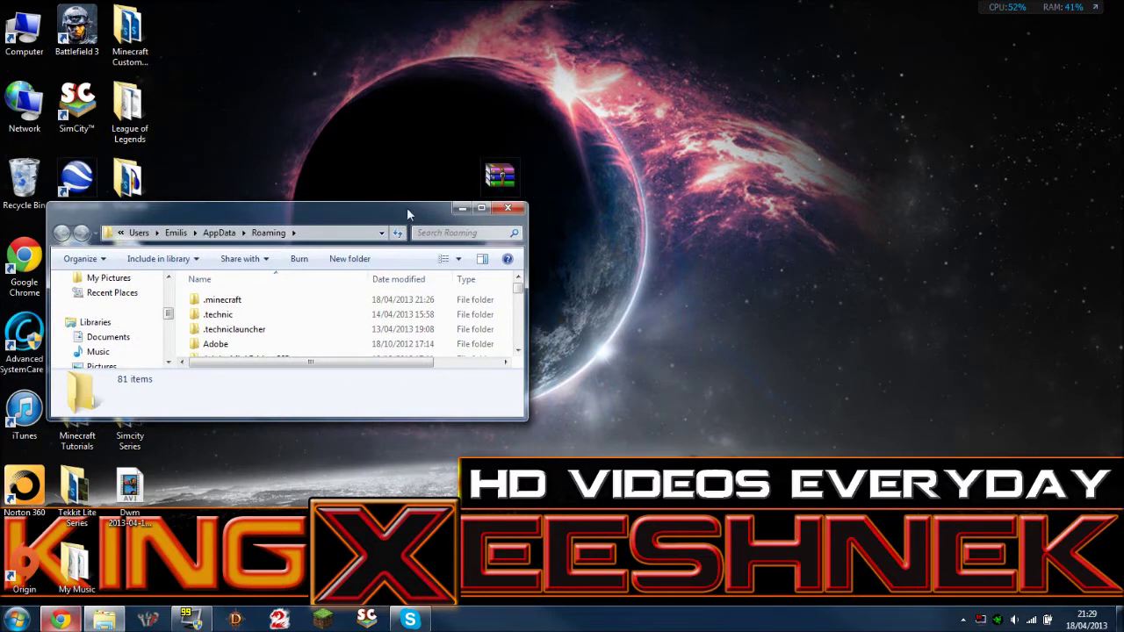
{"action": "left_click_drag", "start_coordinate": [407, 207], "coordinate": [1123, 211]}
{"action": "double_click", "coordinate": [782, 93]}
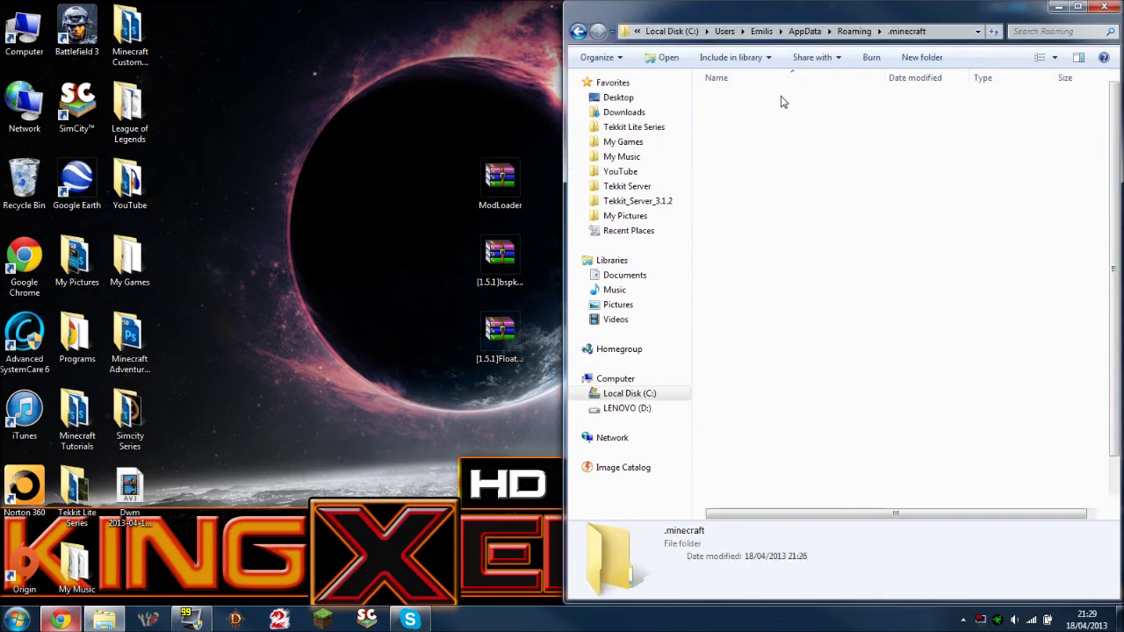
{"action": "double_click", "coordinate": [780, 97]}
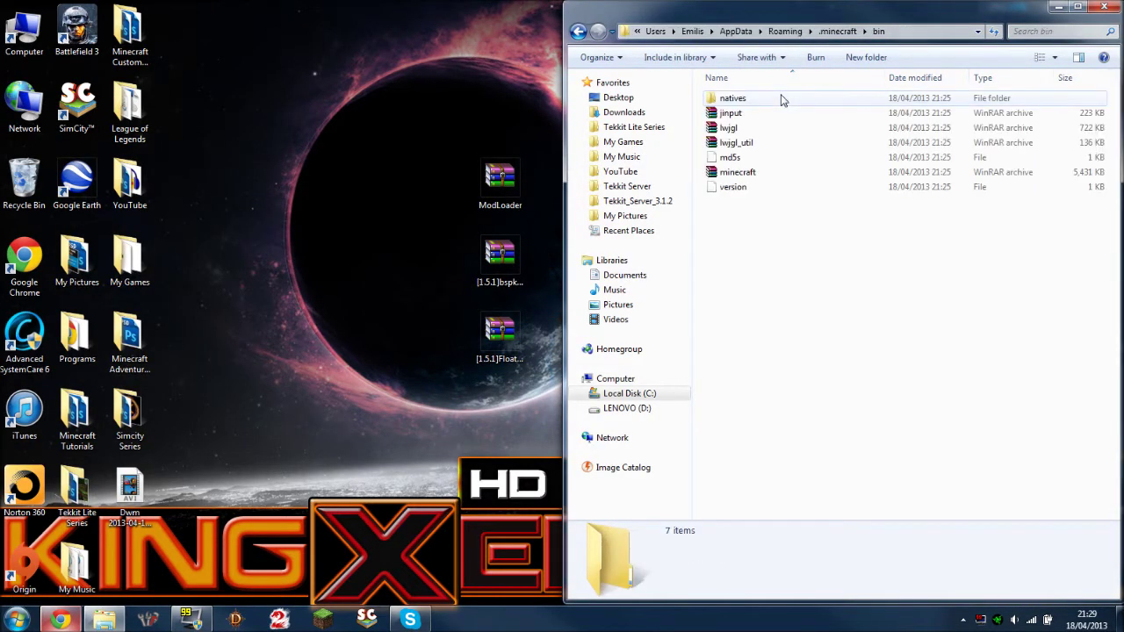
Delete the META-INF folder from the minecraft.jar archive in WinRAR and close the archive
{"action": "double_click", "coordinate": [761, 175]}
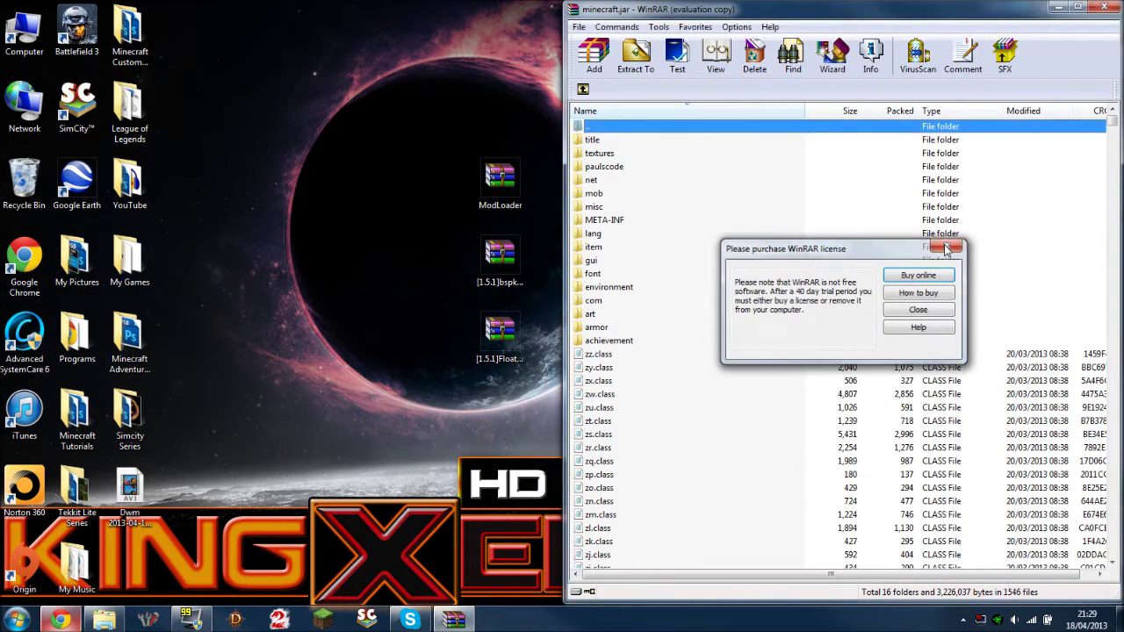
{"action": "left_click", "coordinate": [966, 239]}
{"action": "left_click", "coordinate": [615, 221]}
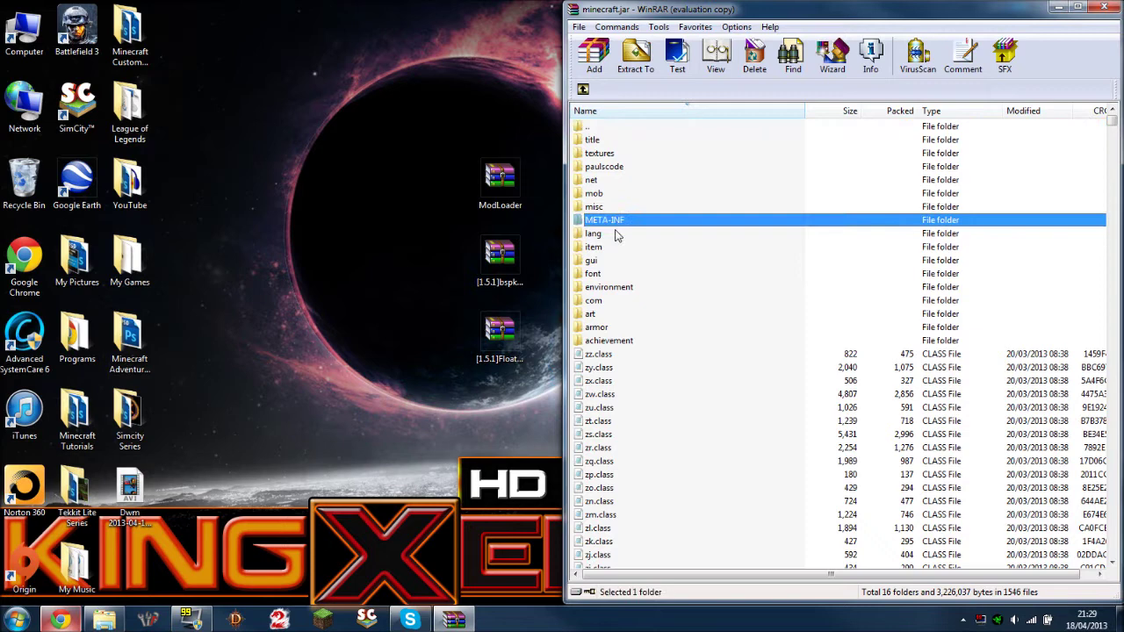
{"action": "left_click", "coordinate": [754, 54]}
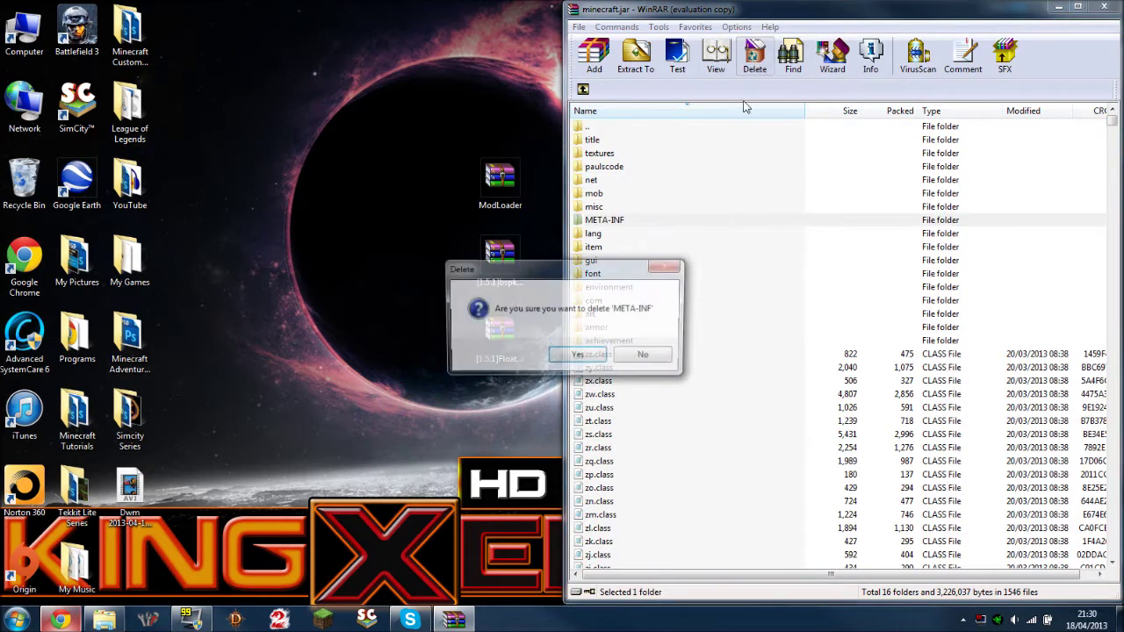
{"action": "left_click", "coordinate": [575, 355]}
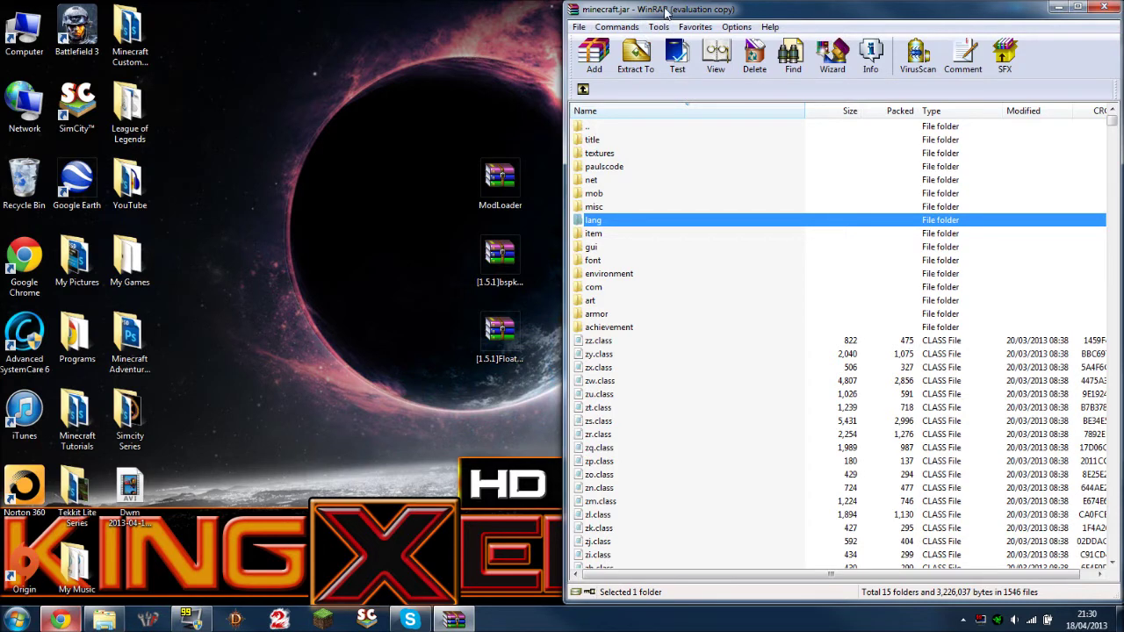
{"action": "left_click", "coordinate": [1104, 7]}
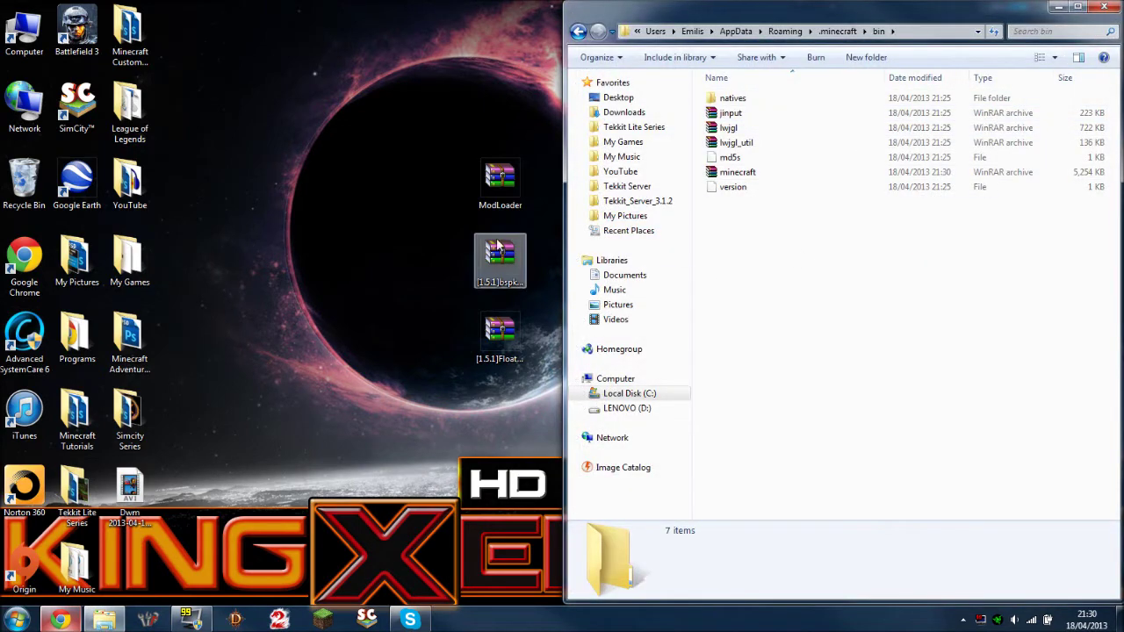
Reopen minecraft.jar and place the desktop's ModLoader.zip archive window beside it at full height
{"action": "left_click", "coordinate": [801, 172]}
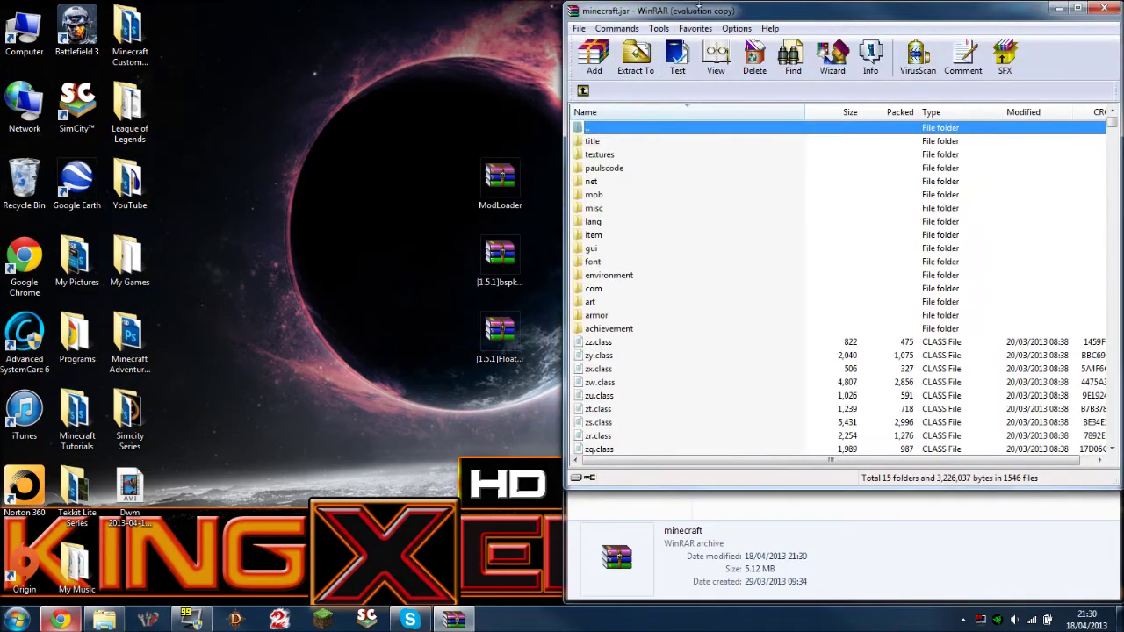
{"action": "left_click", "coordinate": [944, 248]}
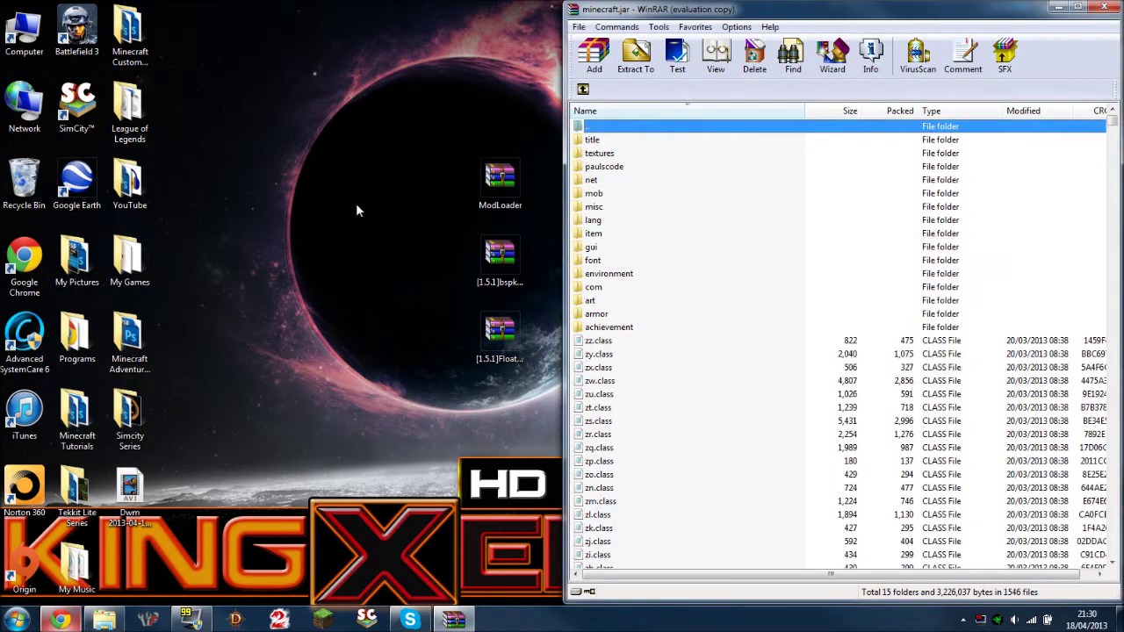
{"action": "double_click", "coordinate": [492, 184]}
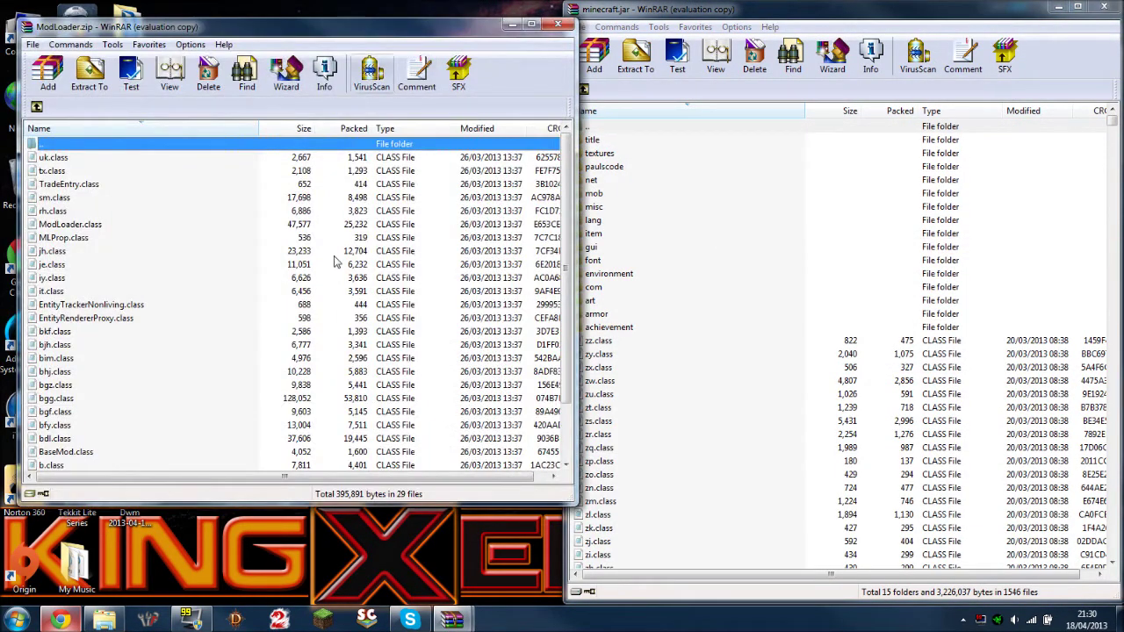
{"action": "left_click", "coordinate": [338, 253]}
{"action": "scroll", "coordinate": [338, 262], "scroll_direction": "down", "scroll_amount": 2}
{"action": "left_click", "coordinate": [415, 207]}
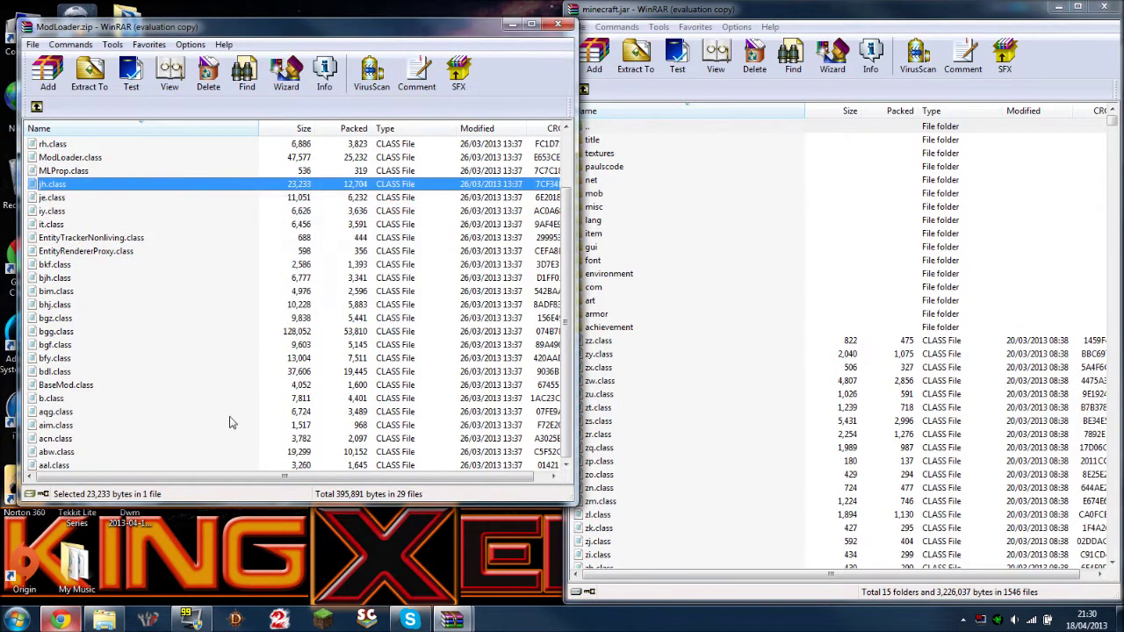
{"action": "left_click", "coordinate": [92, 466]}
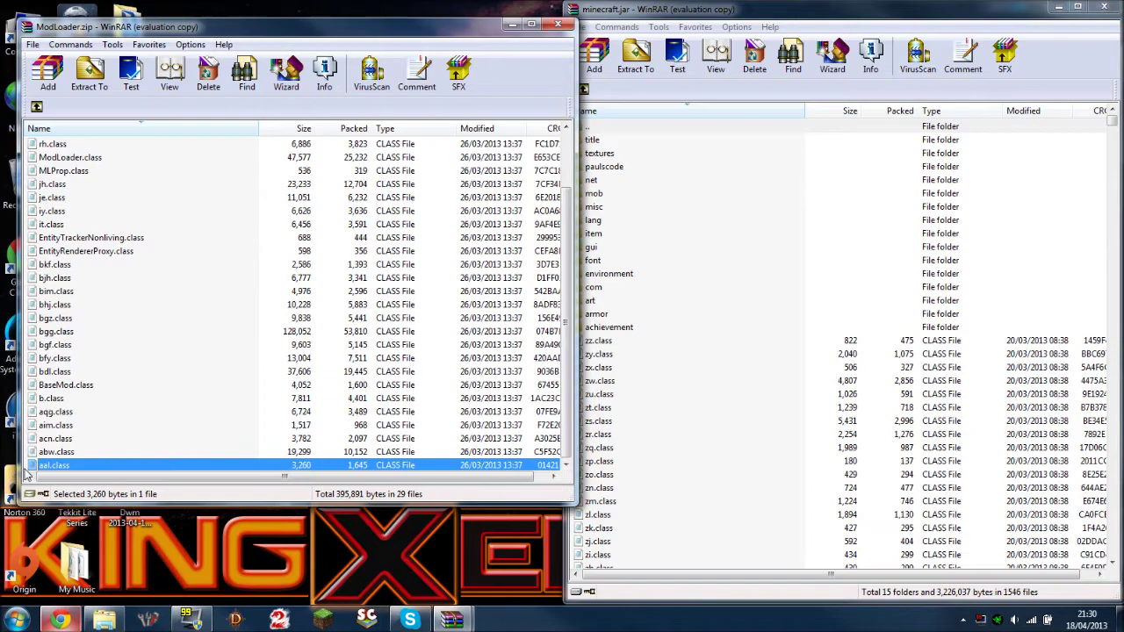
{"action": "key", "text": "super+Right"}
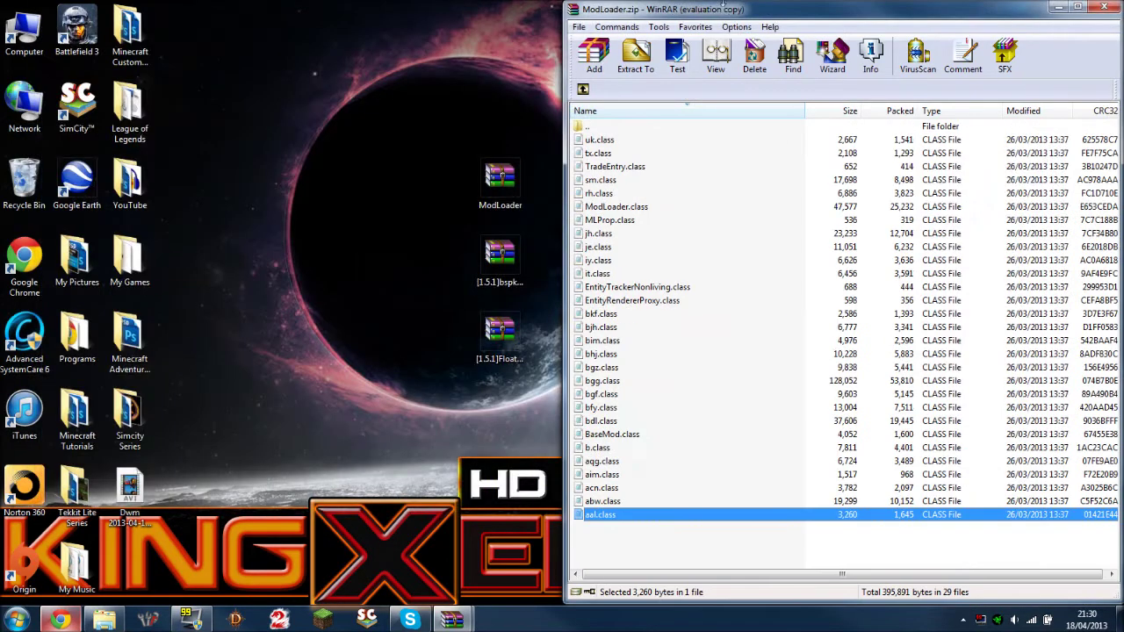
{"action": "left_click_drag", "start_coordinate": [722, 8], "coordinate": [186, 10]}
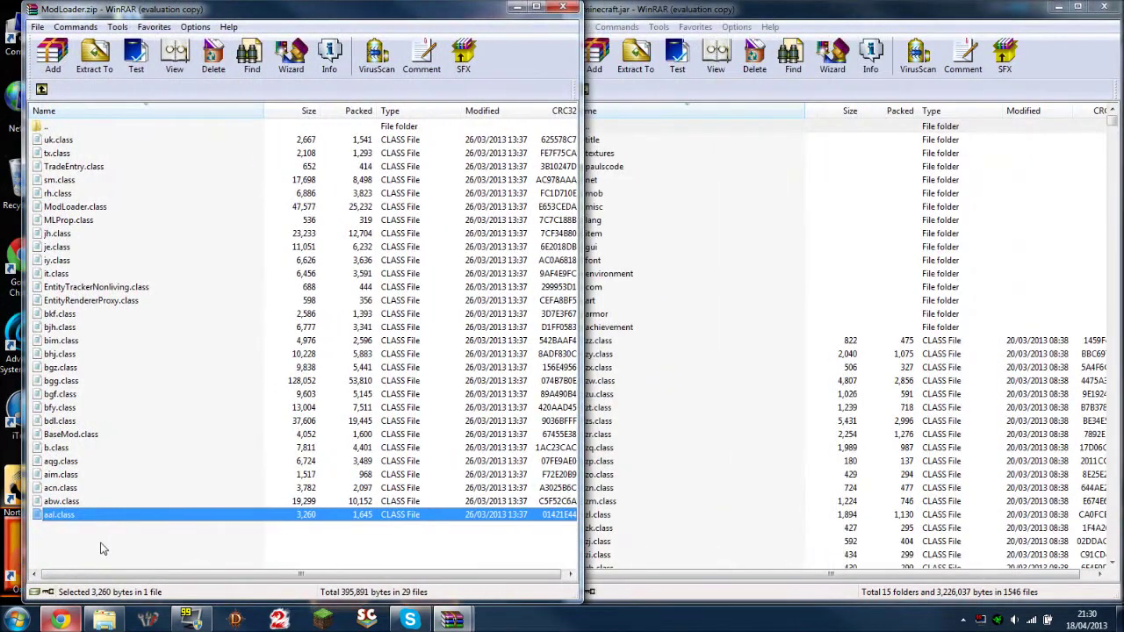
Add all class files from ModLoader.zip to minecraft.jar and clear the ModLoader archive window from view
{"action": "left_click_drag", "start_coordinate": [100, 549], "coordinate": [856, 426]}
{"action": "left_click", "coordinate": [856, 423]}
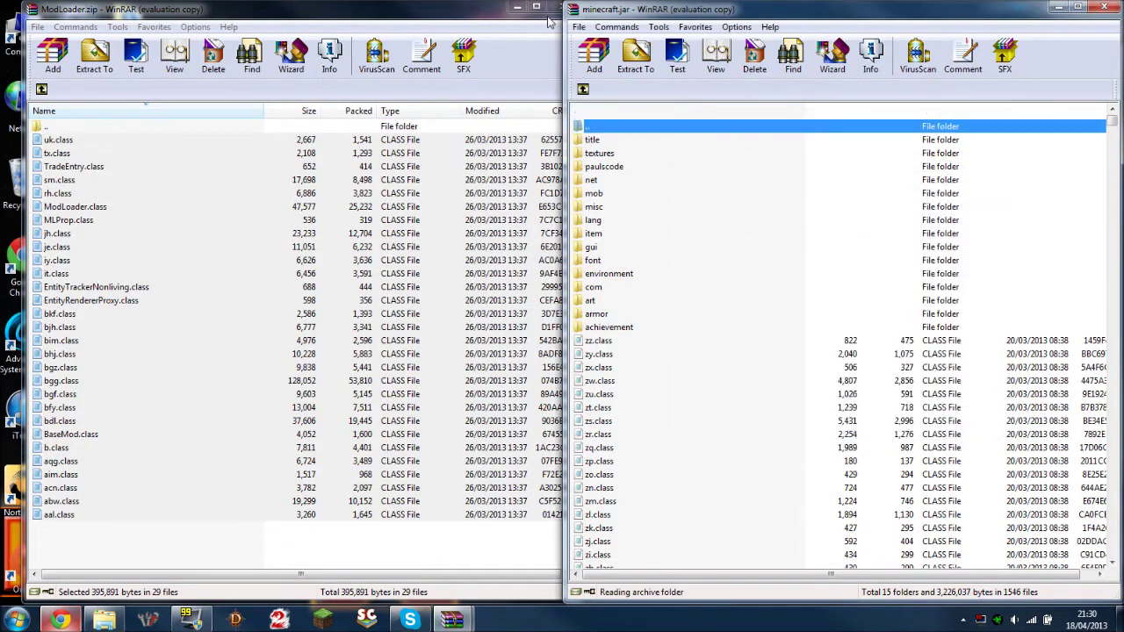
{"action": "left_click", "coordinate": [549, 19]}
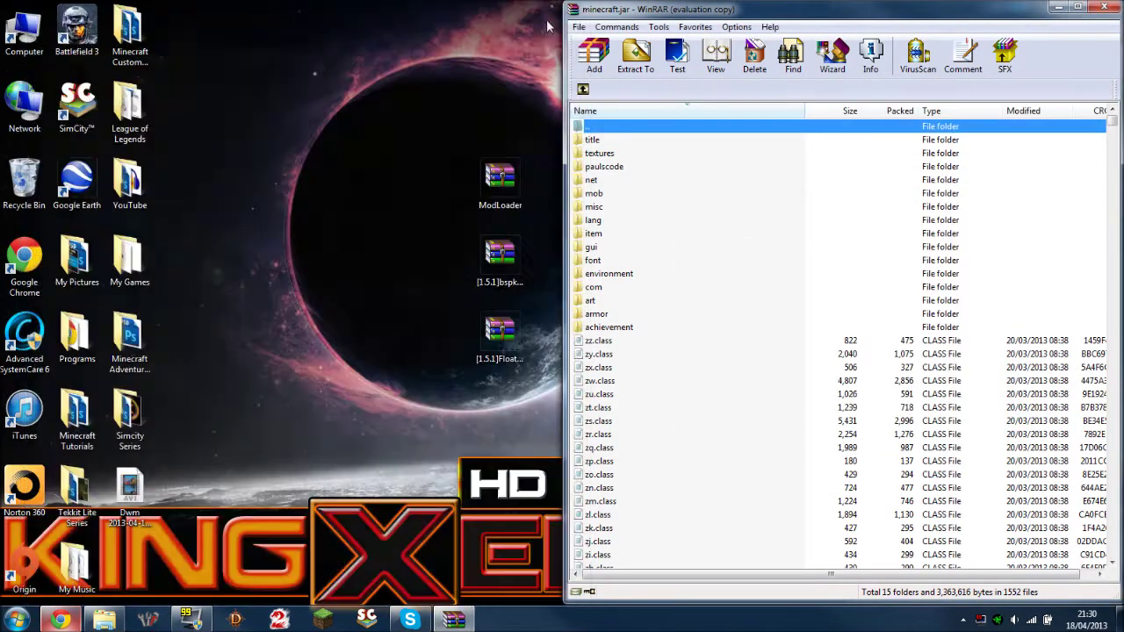
Open the bspkrsCore archive from the desktop and delete ModLoader (1).zip from it
{"action": "double_click", "coordinate": [498, 268]}
{"action": "left_click_drag", "start_coordinate": [217, 288], "coordinate": [163, 181]}
{"action": "left_click", "coordinate": [409, 207]}
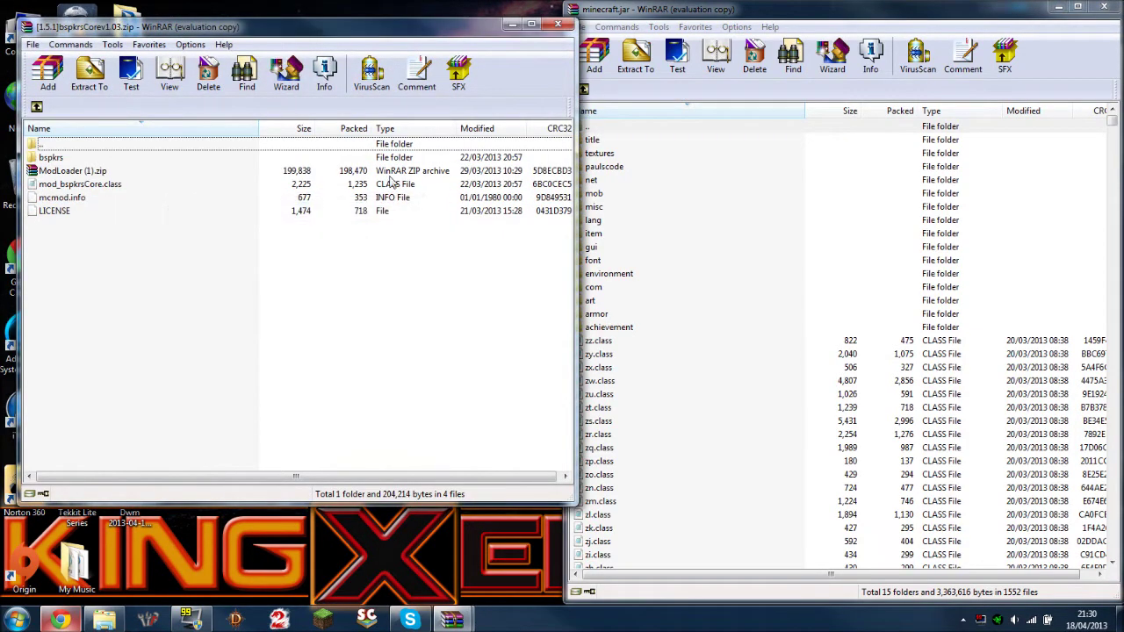
{"action": "left_click", "coordinate": [389, 173]}
{"action": "key", "text": "Delete"}
{"action": "key", "text": "Return"}
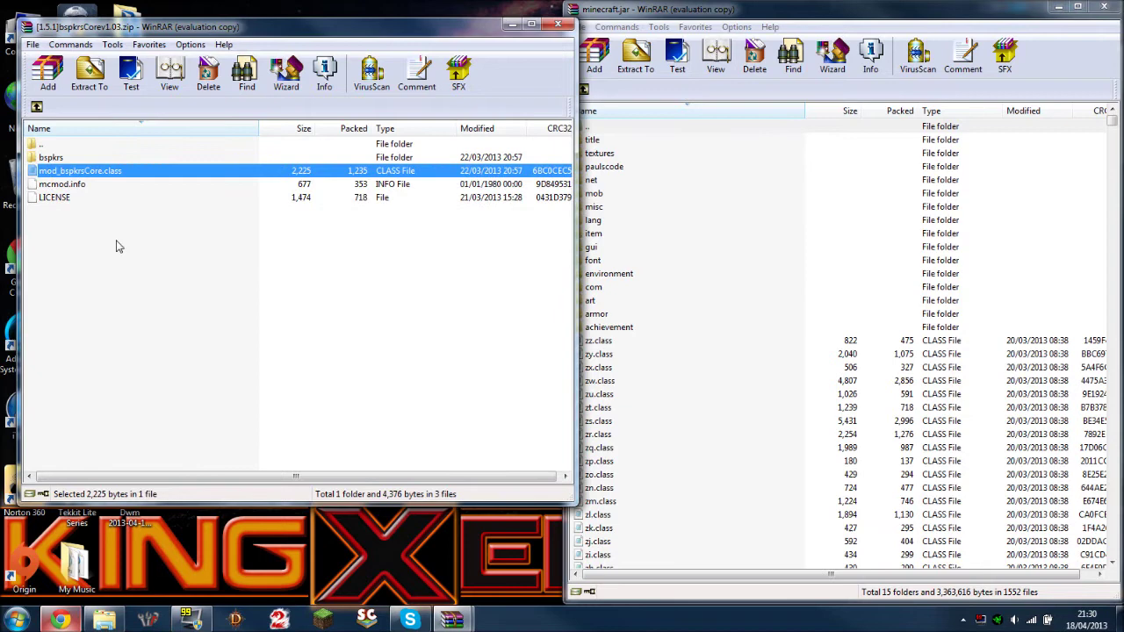
Add the remaining bspkrsCore files and folder to minecraft.jar and minimize the bspkrsCore archive
{"action": "left_click_drag", "start_coordinate": [115, 243], "coordinate": [763, 402]}
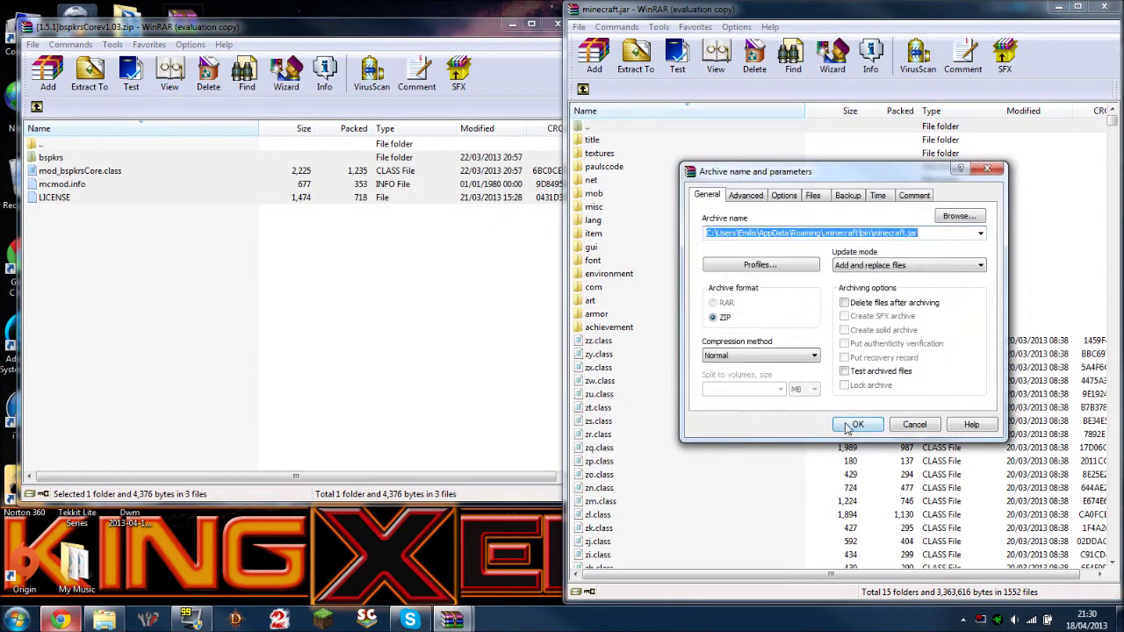
{"action": "left_click", "coordinate": [852, 424]}
{"action": "left_click", "coordinate": [514, 23]}
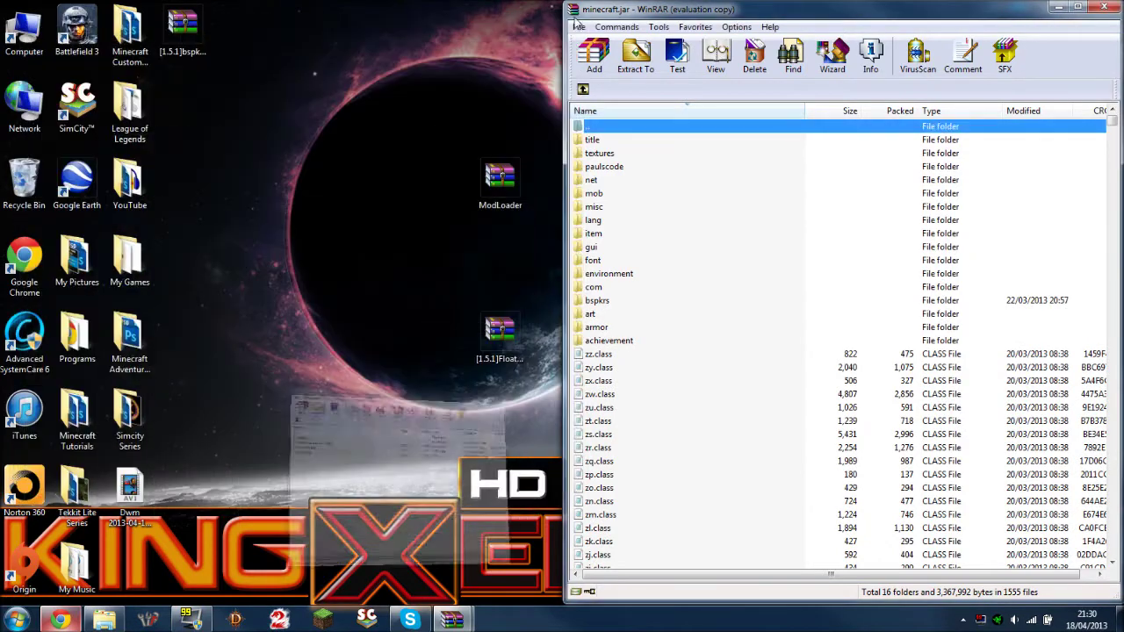
Add the entire contents of the desktop's FloatingRuins archive to minecraft.jar and close both archives
{"action": "left_click", "coordinate": [502, 330]}
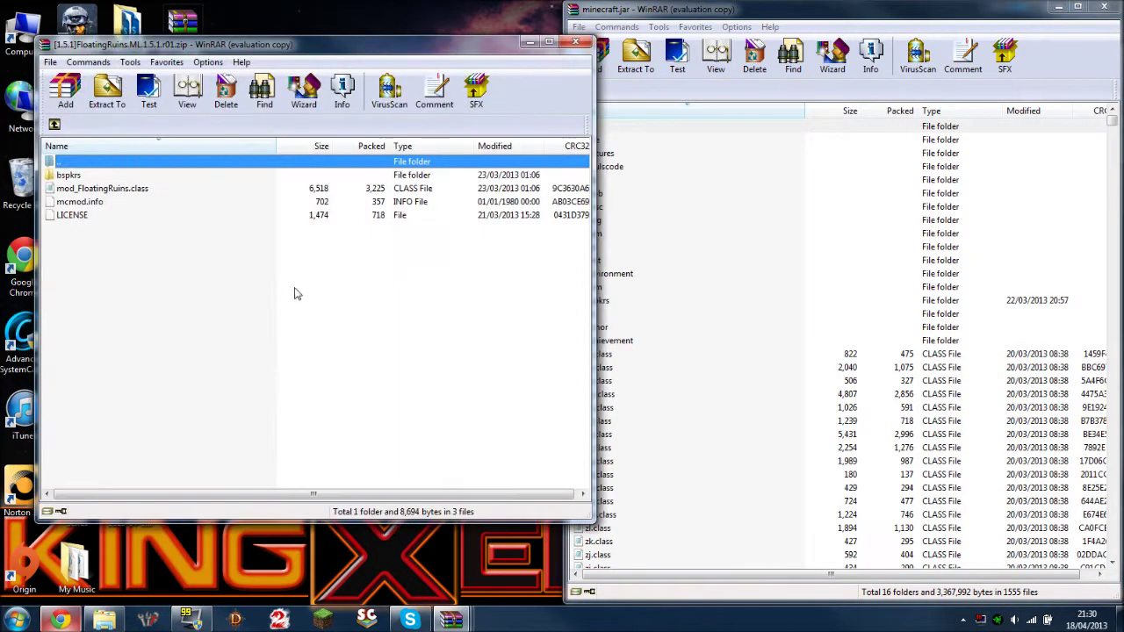
{"action": "left_click_drag", "start_coordinate": [299, 282], "coordinate": [303, 181]}
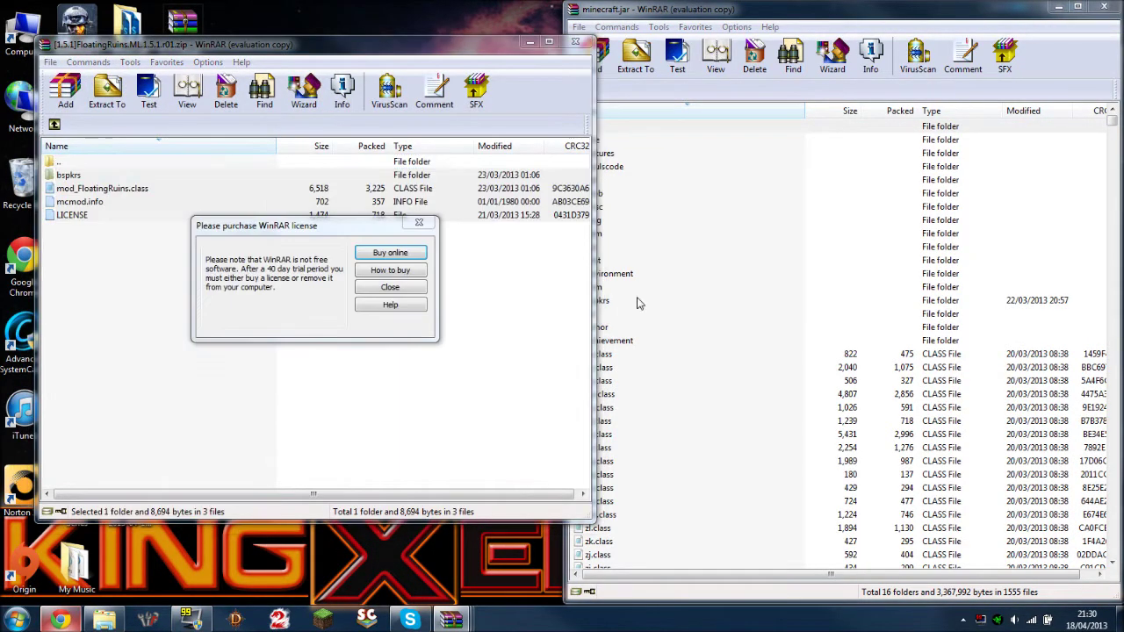
{"action": "left_click", "coordinate": [418, 226]}
{"action": "left_click_drag", "start_coordinate": [343, 200], "coordinate": [857, 439]}
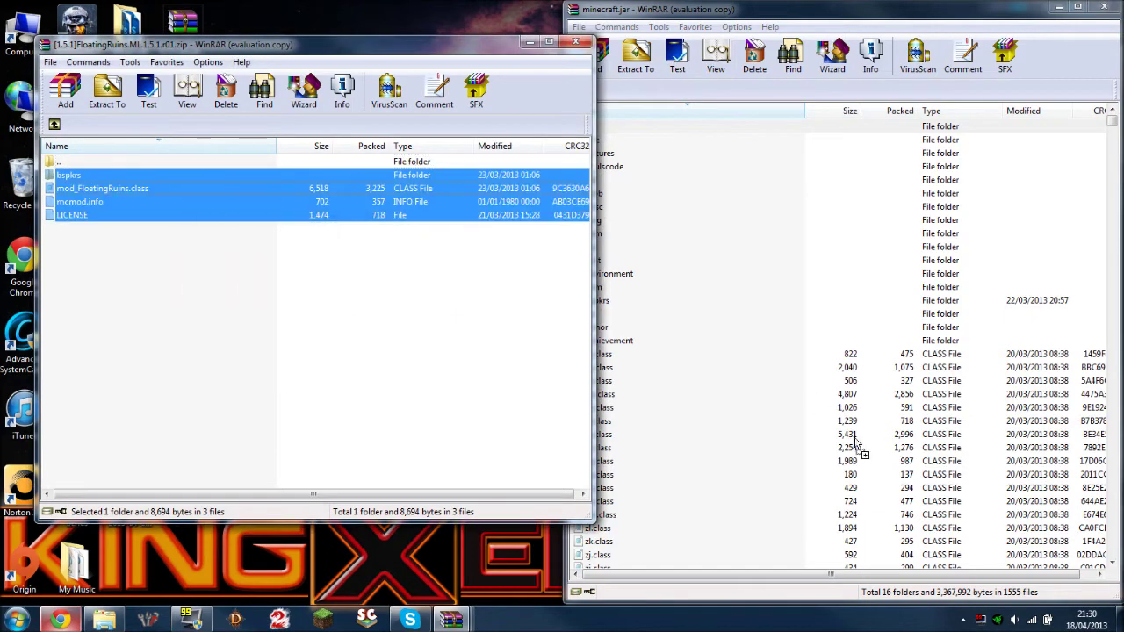
{"action": "left_click", "coordinate": [856, 424]}
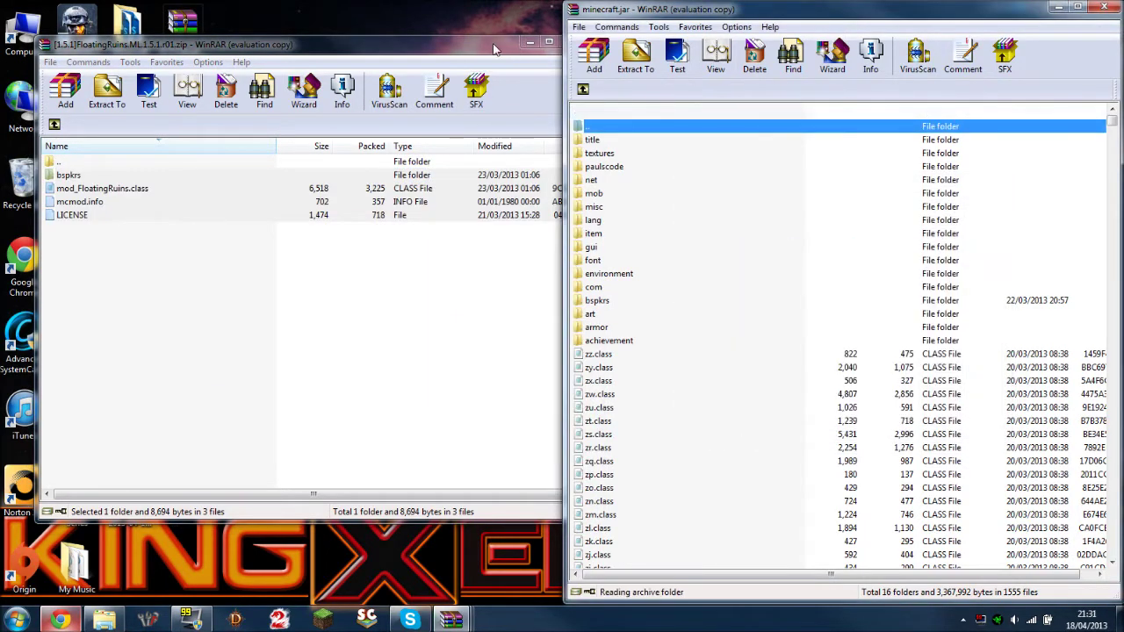
{"action": "left_click", "coordinate": [491, 41]}
{"action": "left_click", "coordinate": [575, 42]}
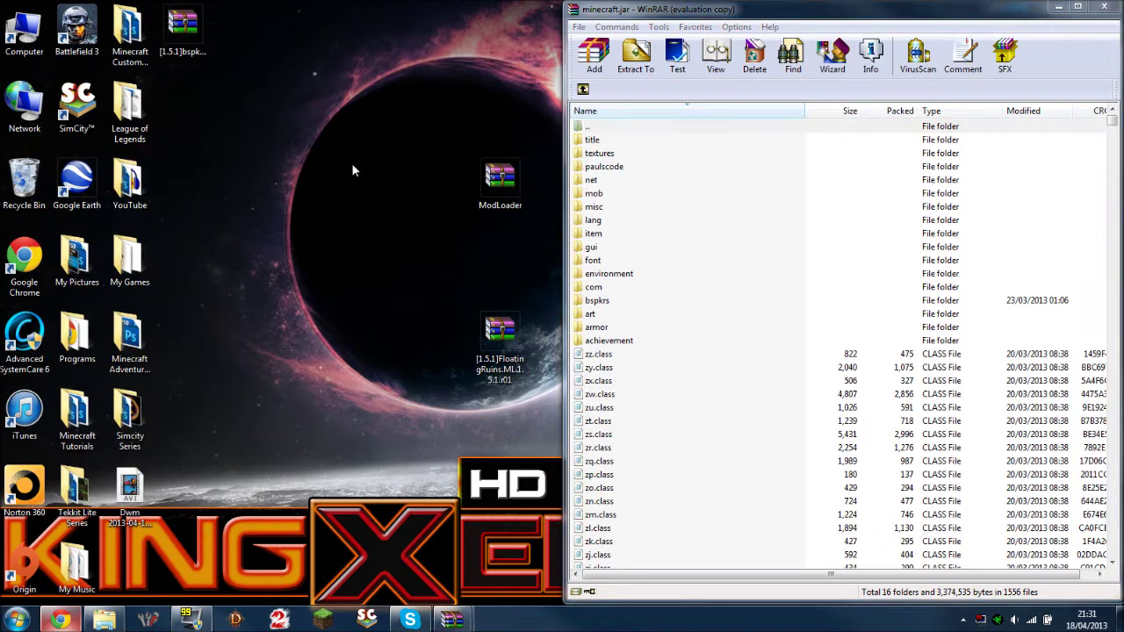
{"action": "left_click", "coordinate": [1104, 7]}
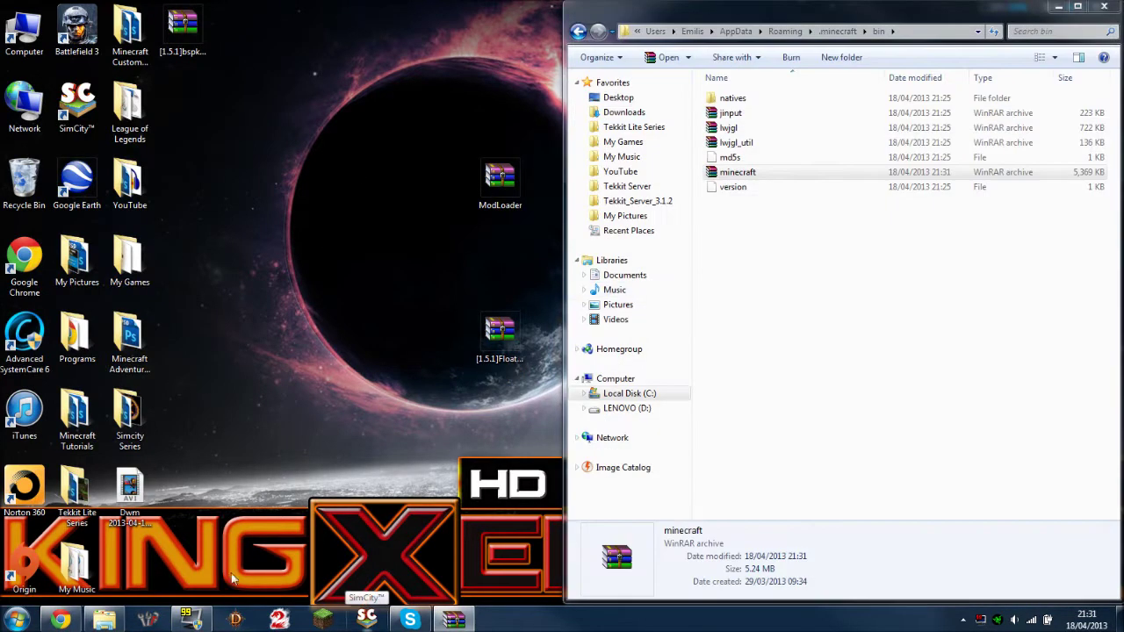
Launch Minecraft, allow the unverified program to run, and log in with the saved account
{"action": "left_click", "coordinate": [326, 621]}
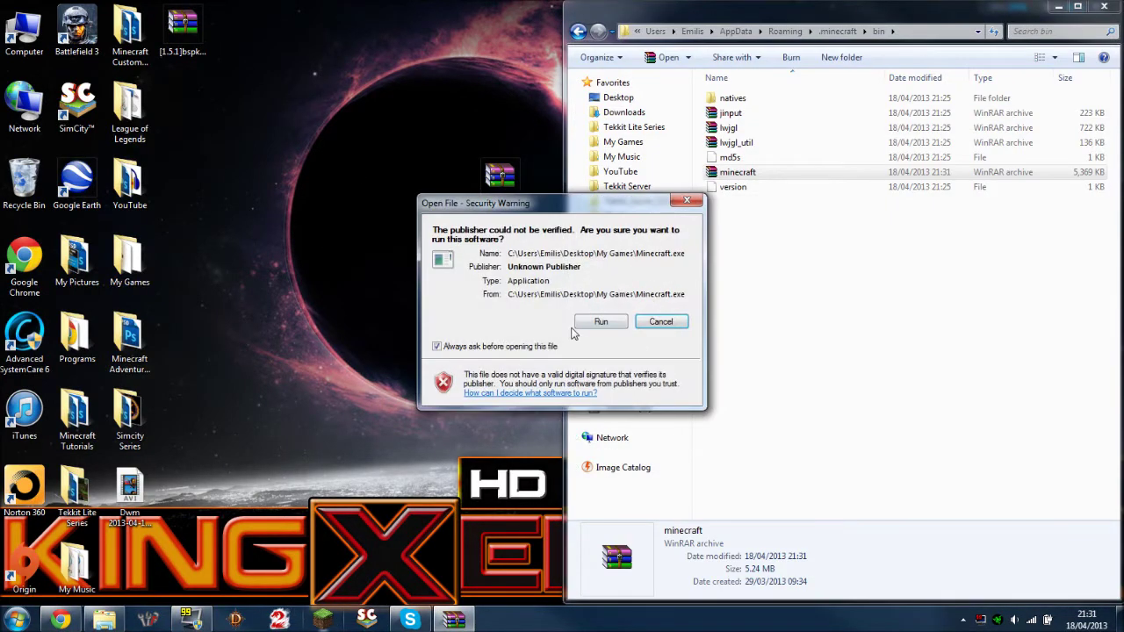
{"action": "left_click", "coordinate": [601, 322]}
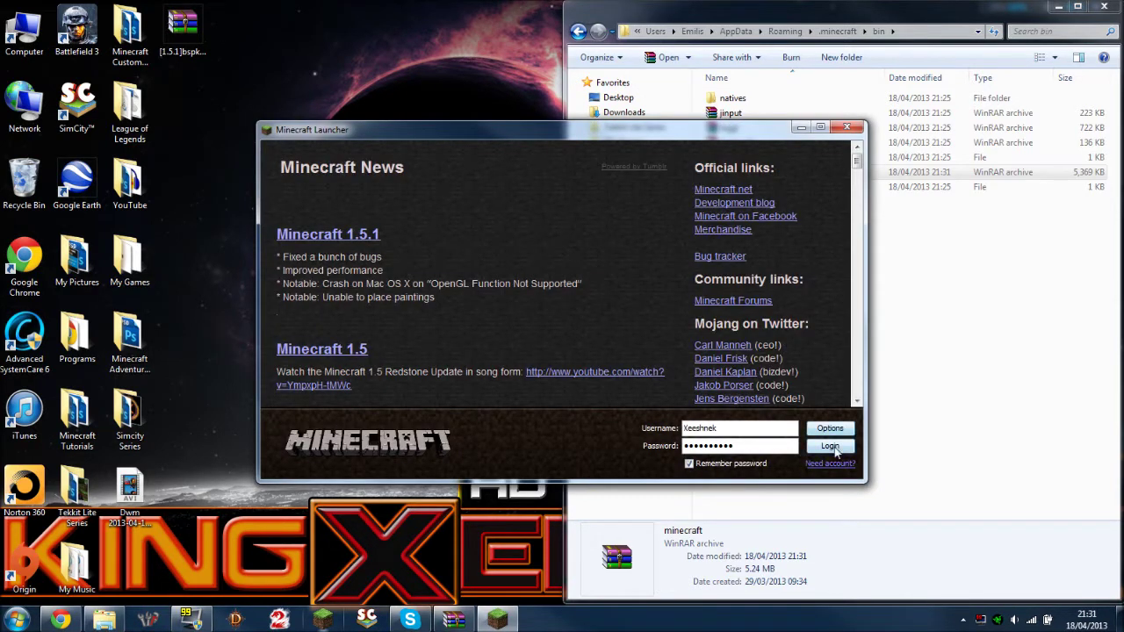
{"action": "left_click", "coordinate": [834, 449]}
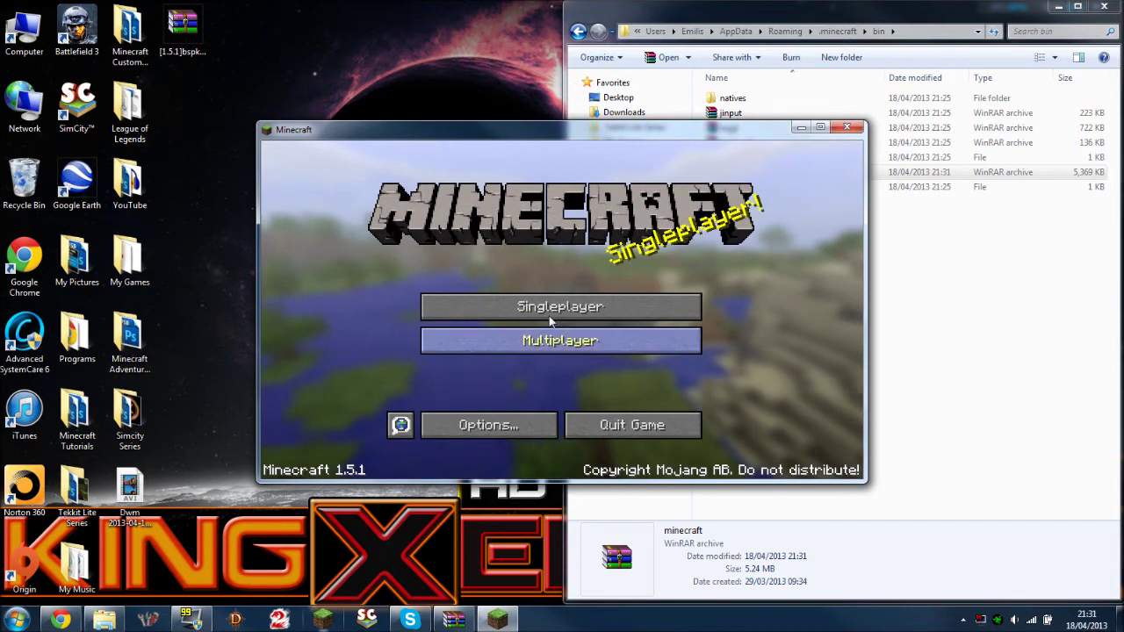
Create a new single-player Survival world named Floating Ruin
{"action": "left_click", "coordinate": [615, 305]}
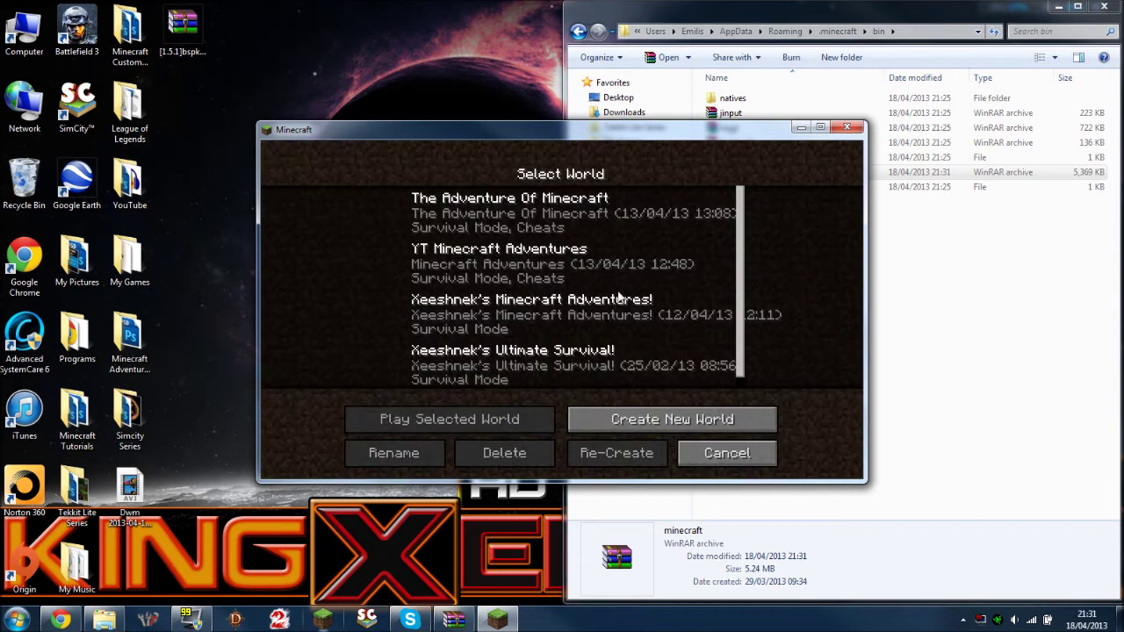
{"action": "left_click", "coordinate": [663, 420]}
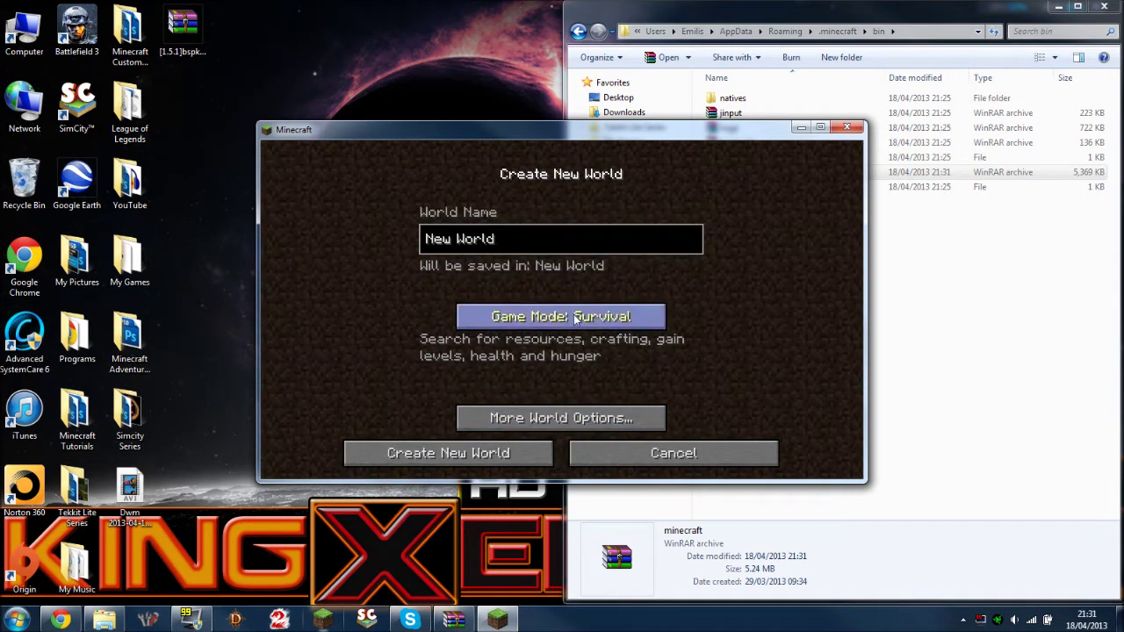
{"action": "key", "text": "BackSpace"}
{"action": "key", "text": "BackSpace"}
{"action": "key", "text": "BackSpace"}
{"action": "key", "text": "BackSpace"}
{"action": "key", "text": "BackSpace"}
{"action": "key", "text": "BackSpace"}
{"action": "key", "text": "BackSpace"}
{"action": "key", "text": "BackSpace"}
{"action": "key", "text": "BackSpace"}
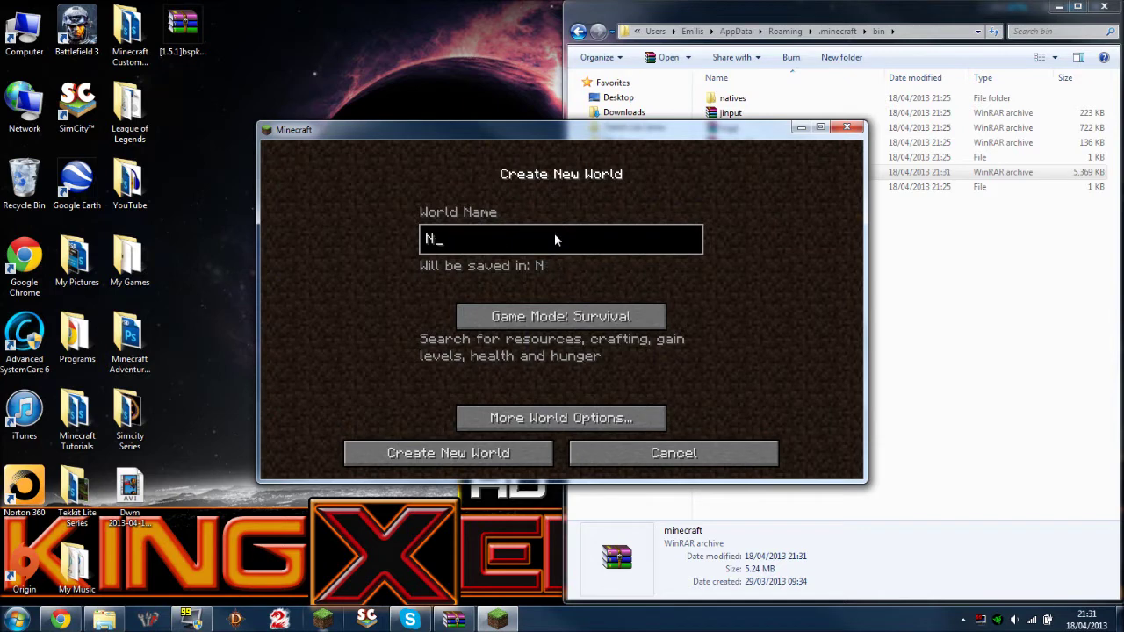
{"action": "type", "text": "Flirst"}
{"action": "key", "text": "BackSpace"}
{"action": "key", "text": "BackSpace"}
{"action": "key", "text": "BackSpace"}
{"action": "key", "text": "BackSpace"}
{"action": "type", "text": "oating RUins"}
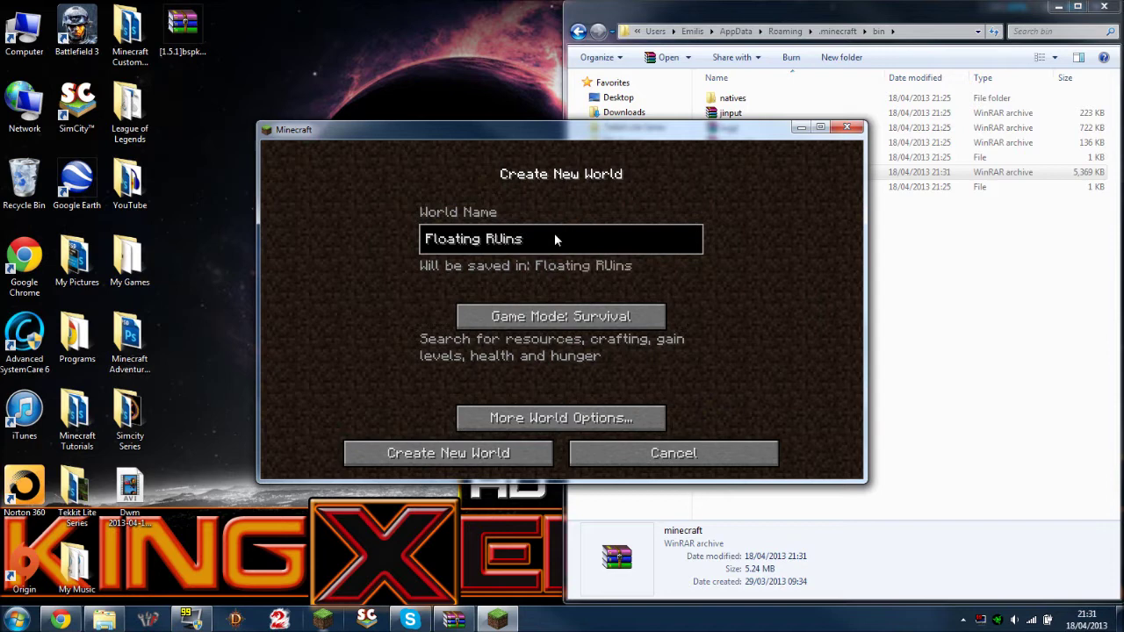
{"action": "key", "text": "BackSpace"}
{"action": "key", "text": "BackSpace"}
{"action": "key", "text": "BackSpace"}
{"action": "key", "text": "BackSpace"}
{"action": "key", "text": "BackSpace"}
{"action": "type", "text": "Ruin"}
{"action": "key", "text": "Return"}
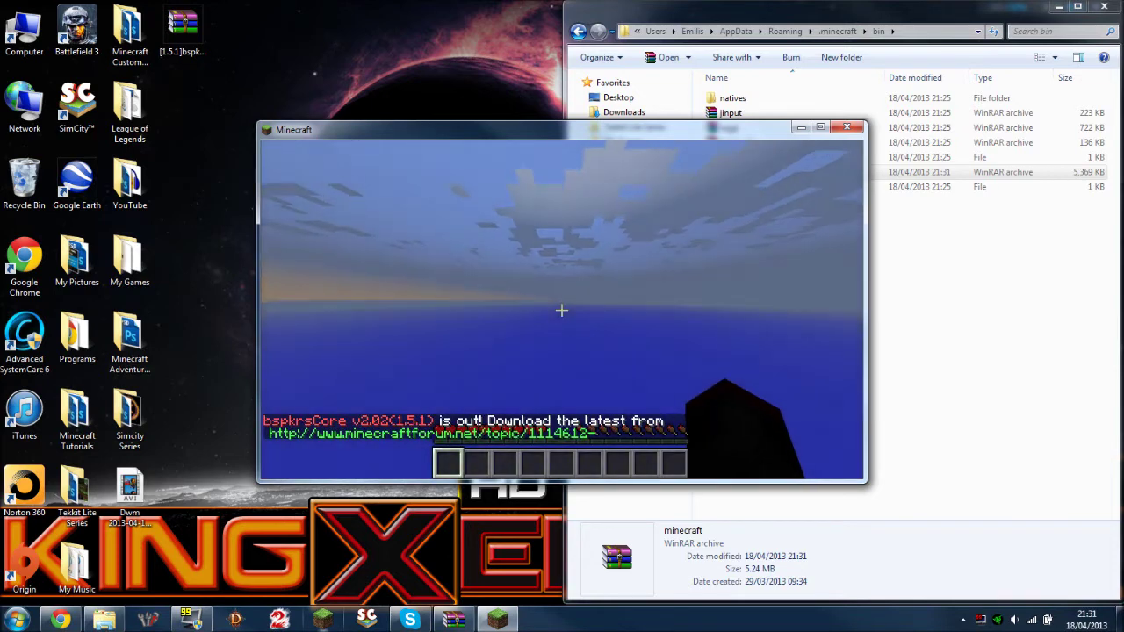
{"action": "key", "text": "Escape"}
{"action": "key", "text": "Escape"}
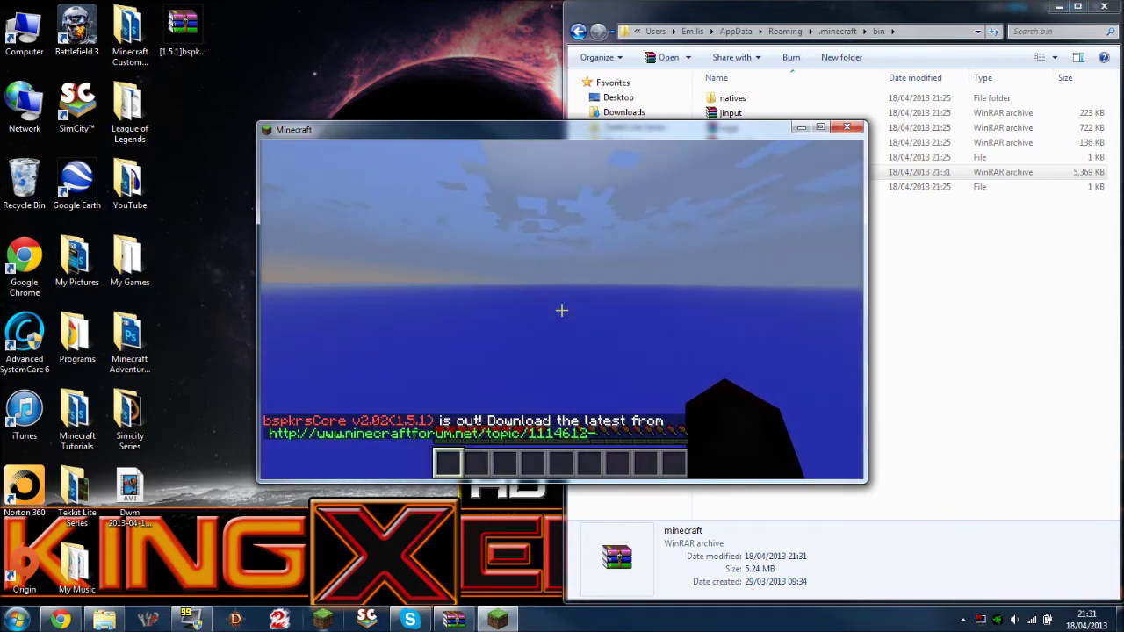
{"action": "key", "text": "e"}
{"action": "key", "text": "e"}
{"action": "key", "text": "e"}
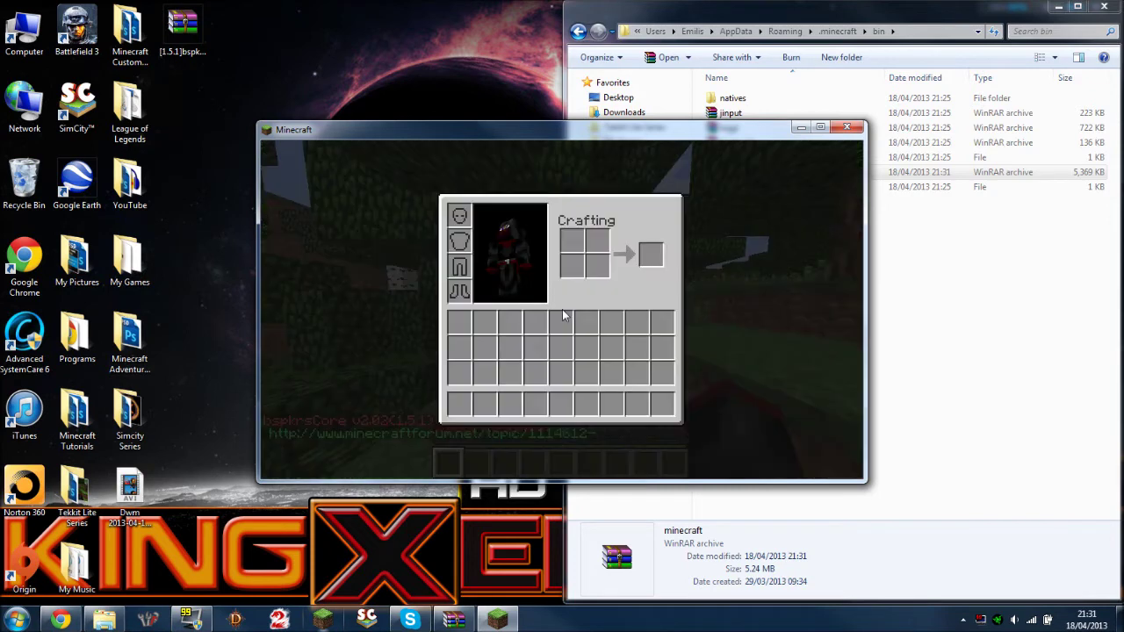
{"action": "key", "text": "Escape"}
Open the world to LAN with cheats allowed, changing the game mode for other players
{"action": "key", "text": "Escape"}
{"action": "left_click", "coordinate": [515, 357]}
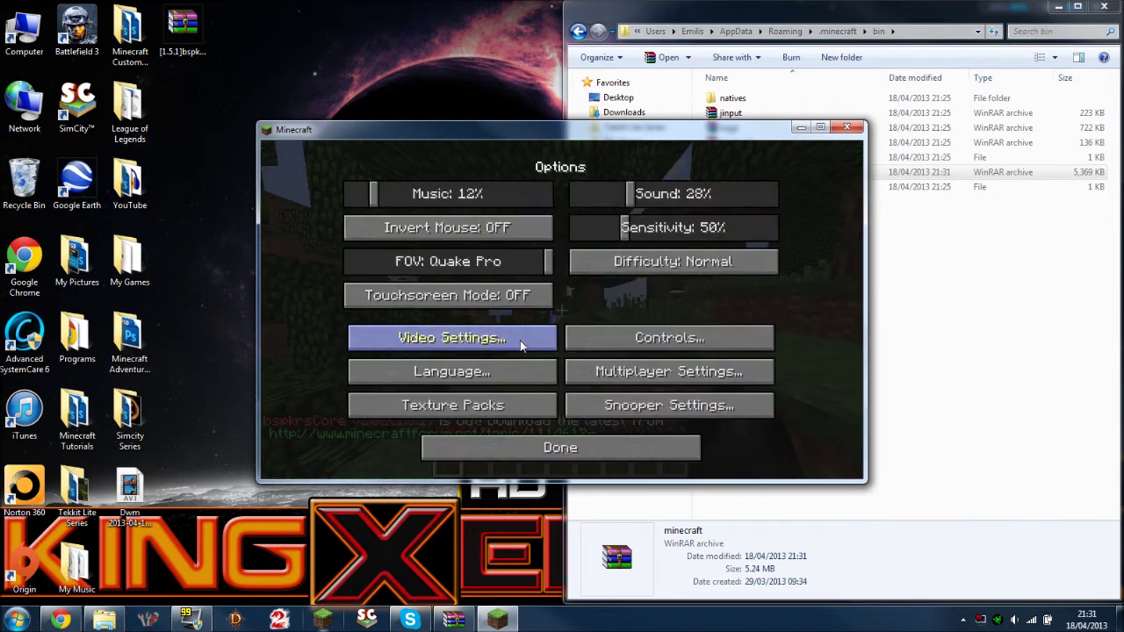
{"action": "left_click", "coordinate": [544, 449]}
{"action": "left_click", "coordinate": [637, 351]}
{"action": "left_click", "coordinate": [600, 300]}
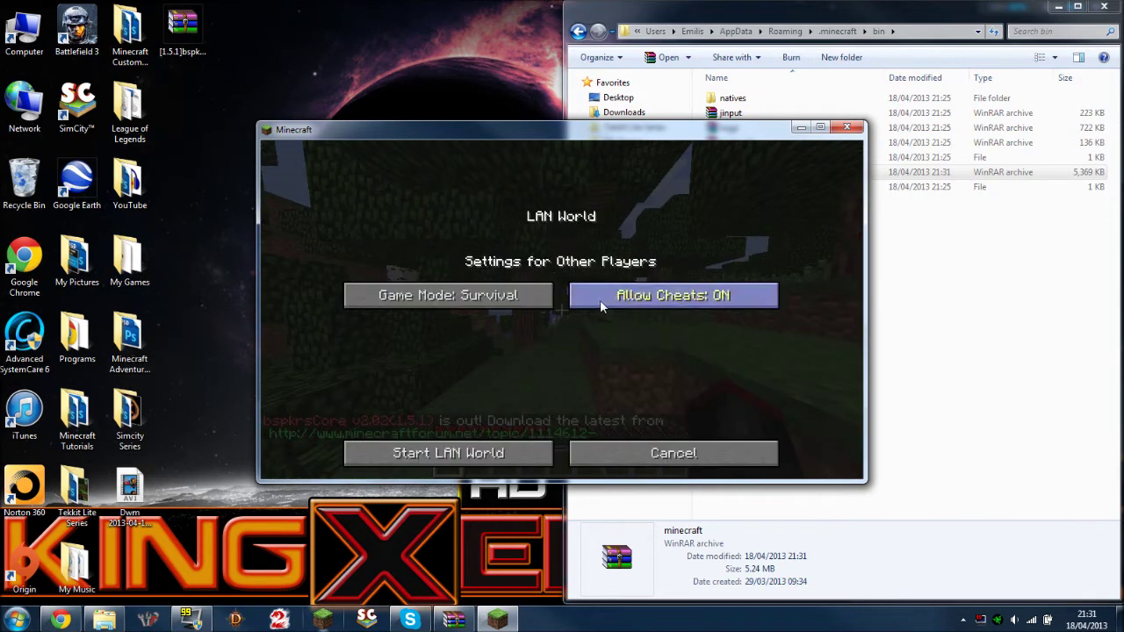
{"action": "left_click", "coordinate": [505, 303]}
{"action": "left_click", "coordinate": [448, 453]}
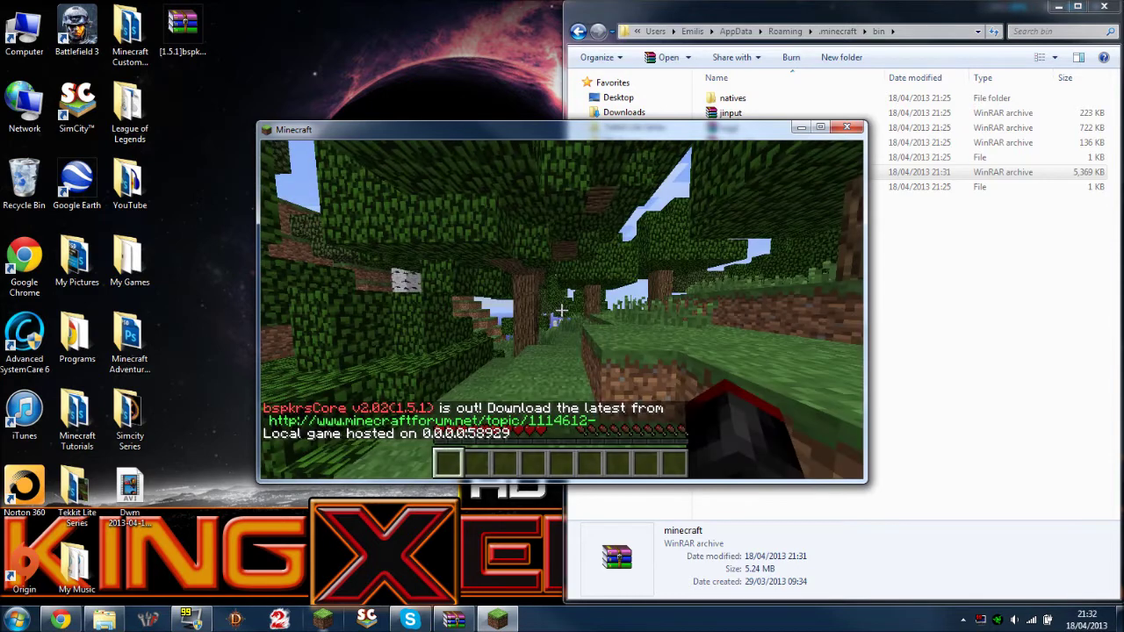
Switch to Creative mode with the chat command /gamemode c
{"action": "type", "text": "/gamemode c"}
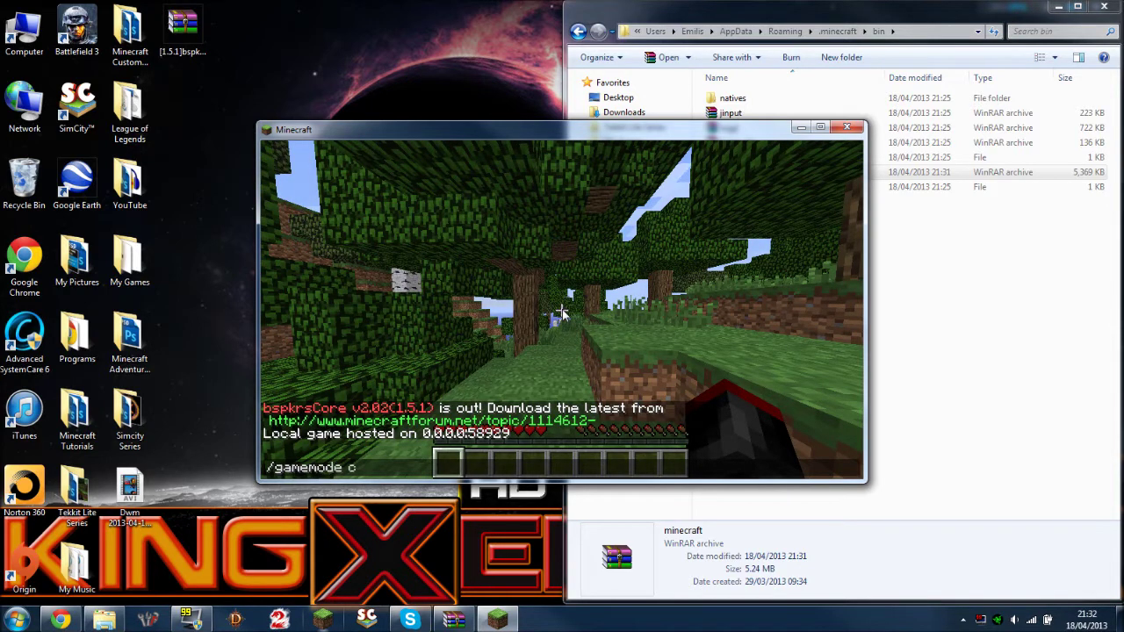
{"action": "key", "text": "Return"}
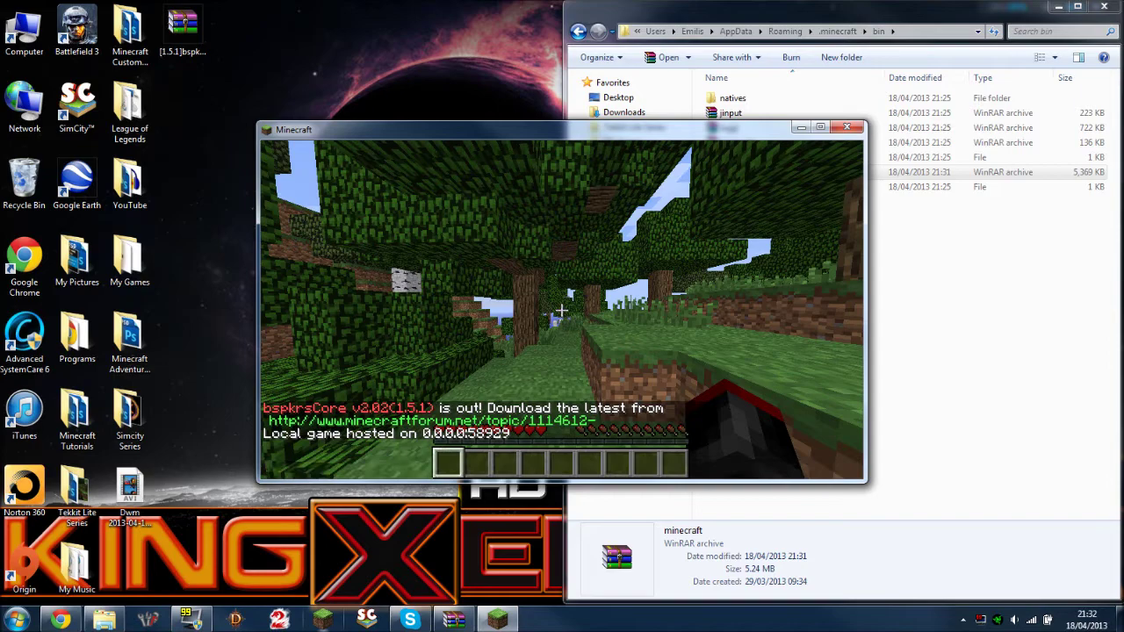
Fly up above the forest and over the surrounding terrain to look for floating ruins
{"action": "key", "text": "w"}
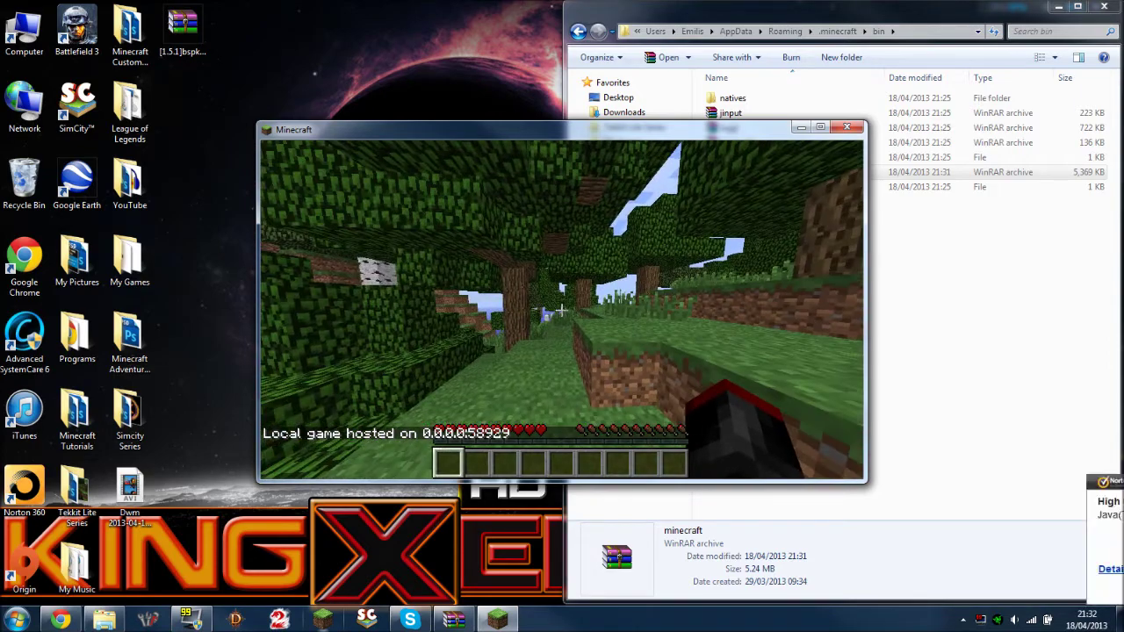
{"action": "key", "text": "w"}
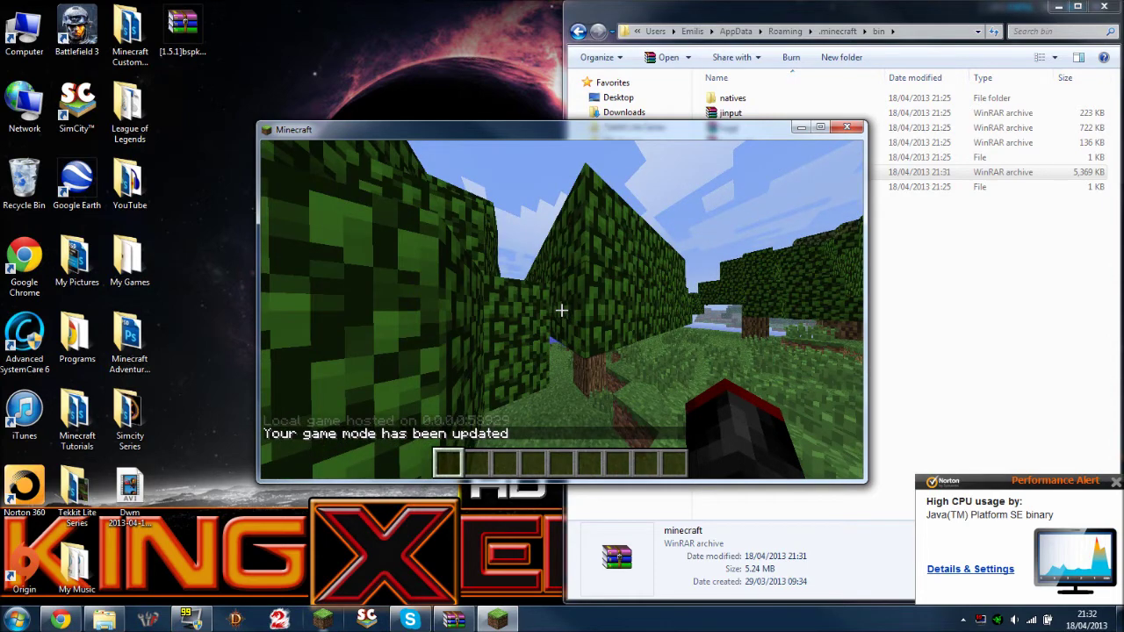
{"action": "key", "text": "space"}
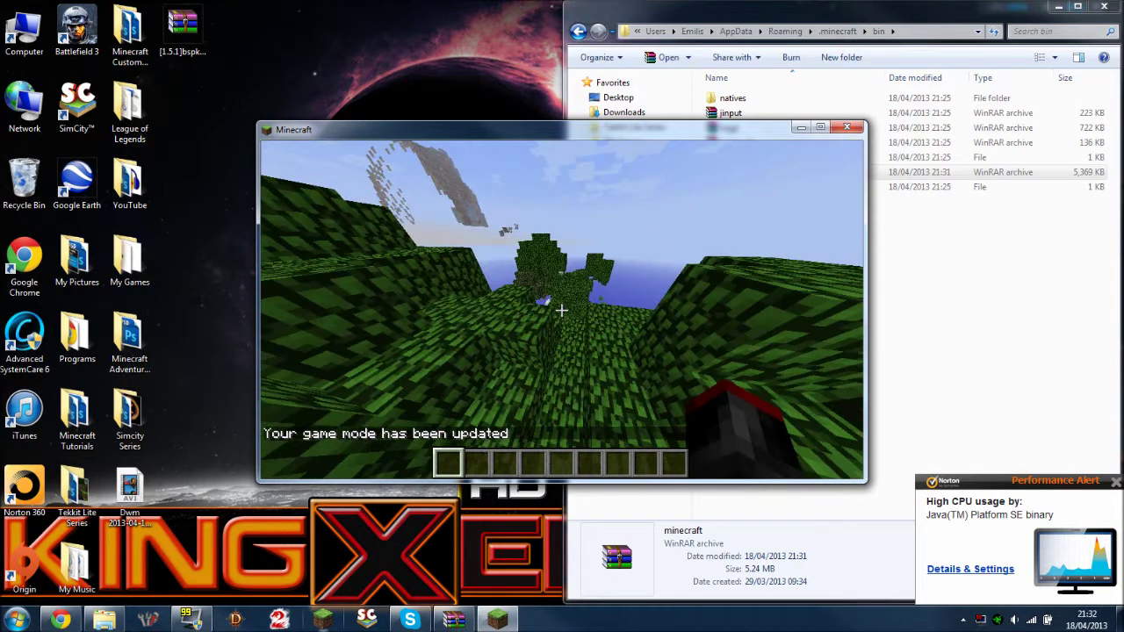
{"action": "key", "text": "space"}
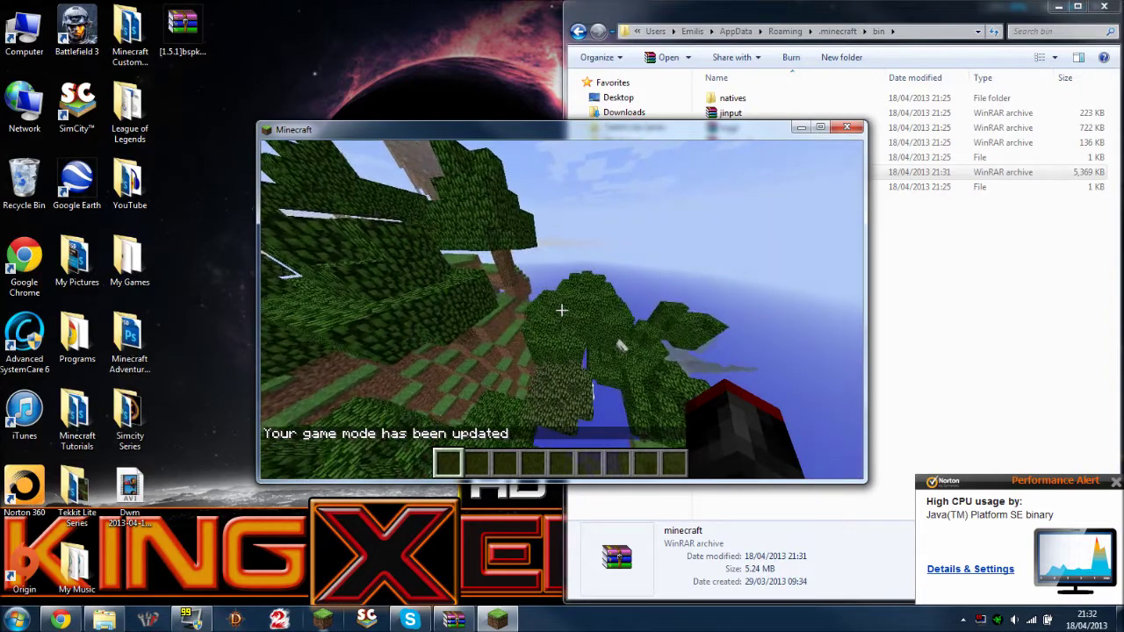
{"action": "key", "text": "w"}
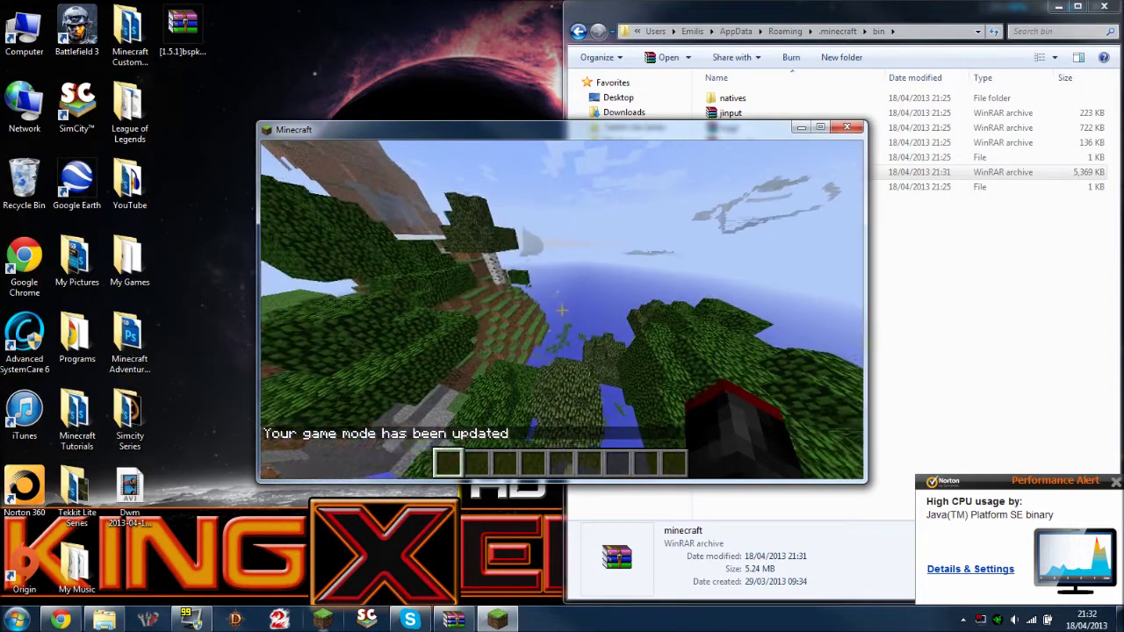
{"action": "key", "text": "w"}
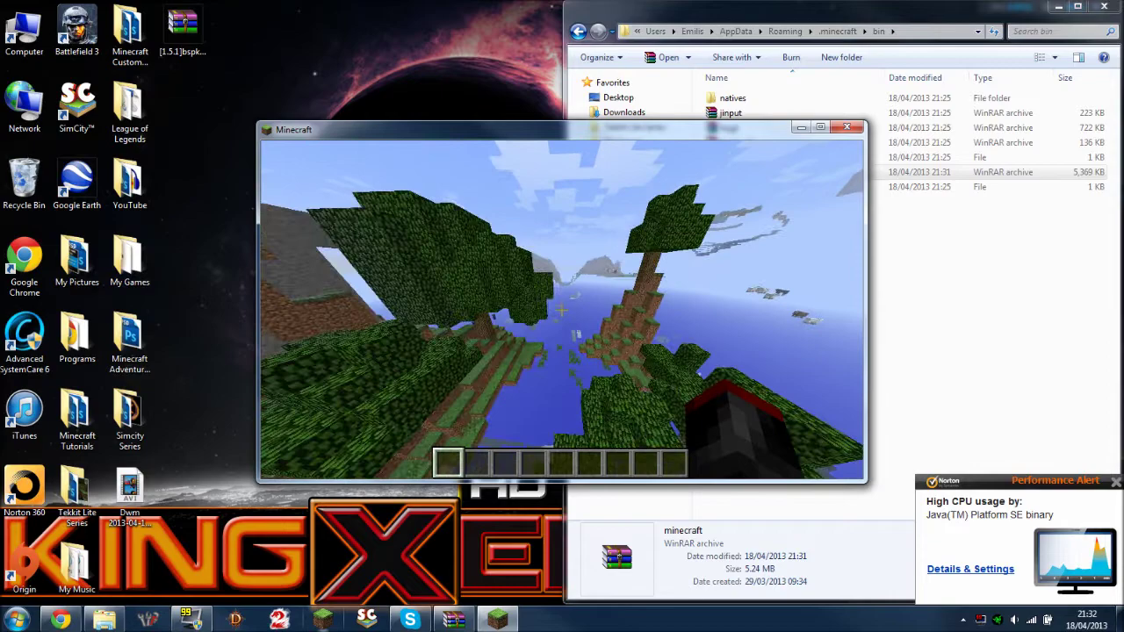
{"action": "key", "text": "w"}
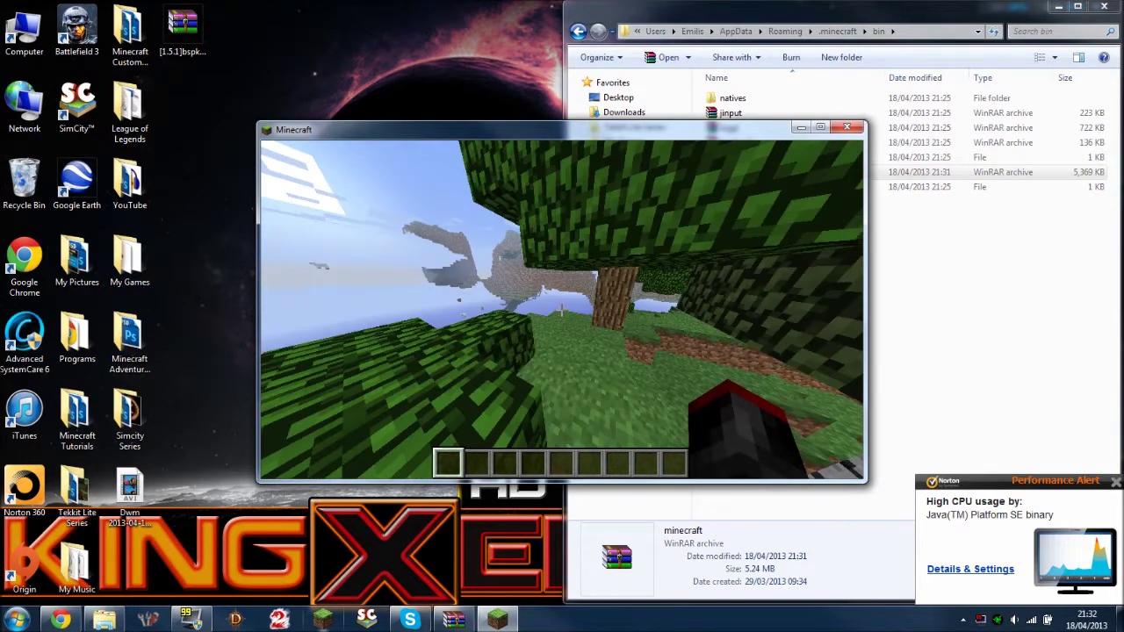
{"action": "key", "text": "w"}
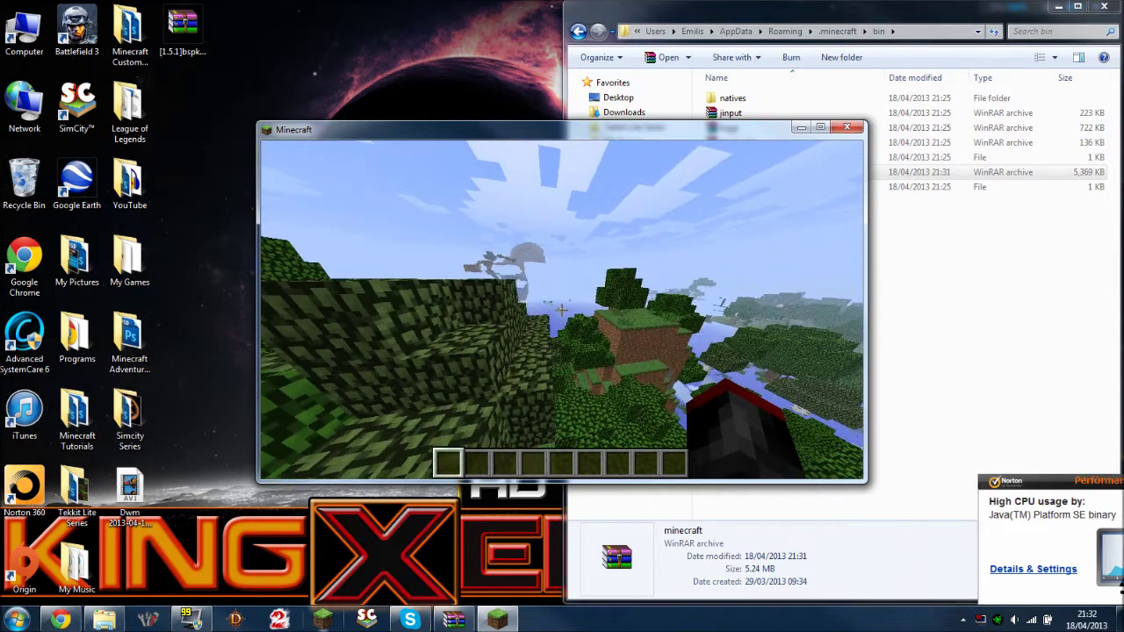
Fly over the forest and along the coastline to look for floating structures
{"action": "key", "text": "w"}
{"action": "key", "text": "space"}
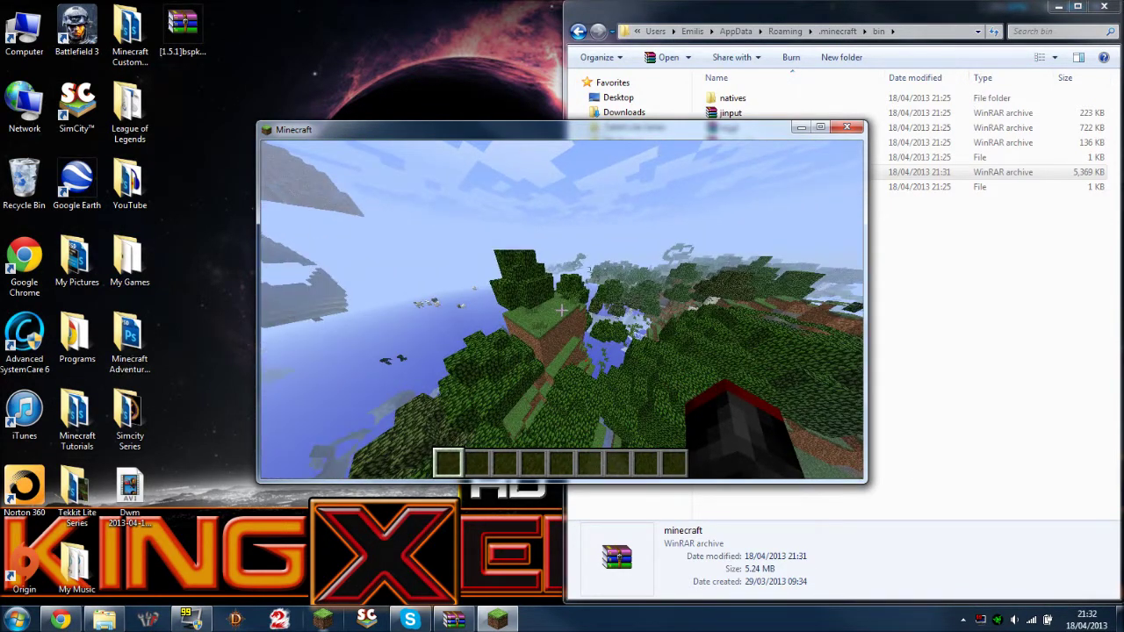
{"action": "key", "text": "w"}
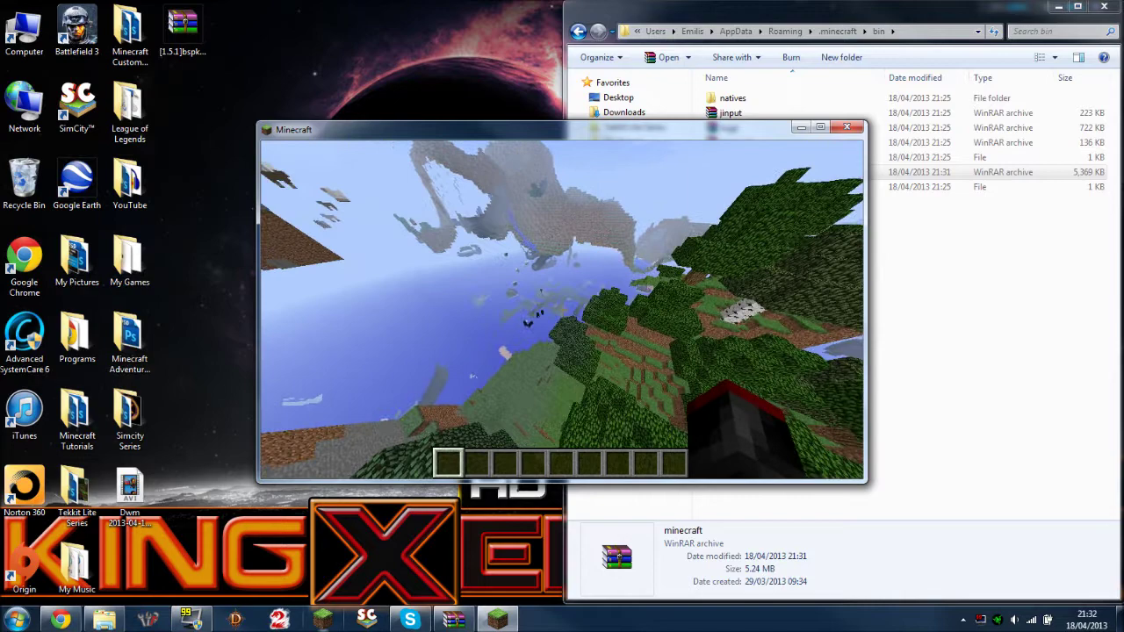
Examine the game's video settings and return to the world
{"action": "key", "text": "Escape"}
{"action": "left_click", "coordinate": [508, 345]}
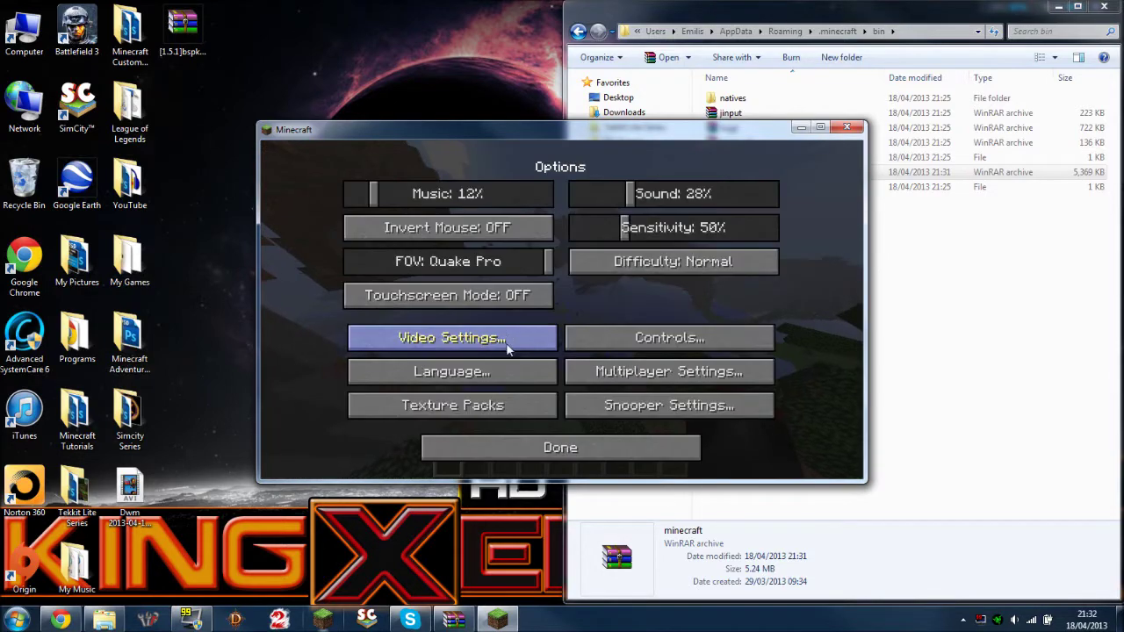
{"action": "left_click", "coordinate": [505, 332]}
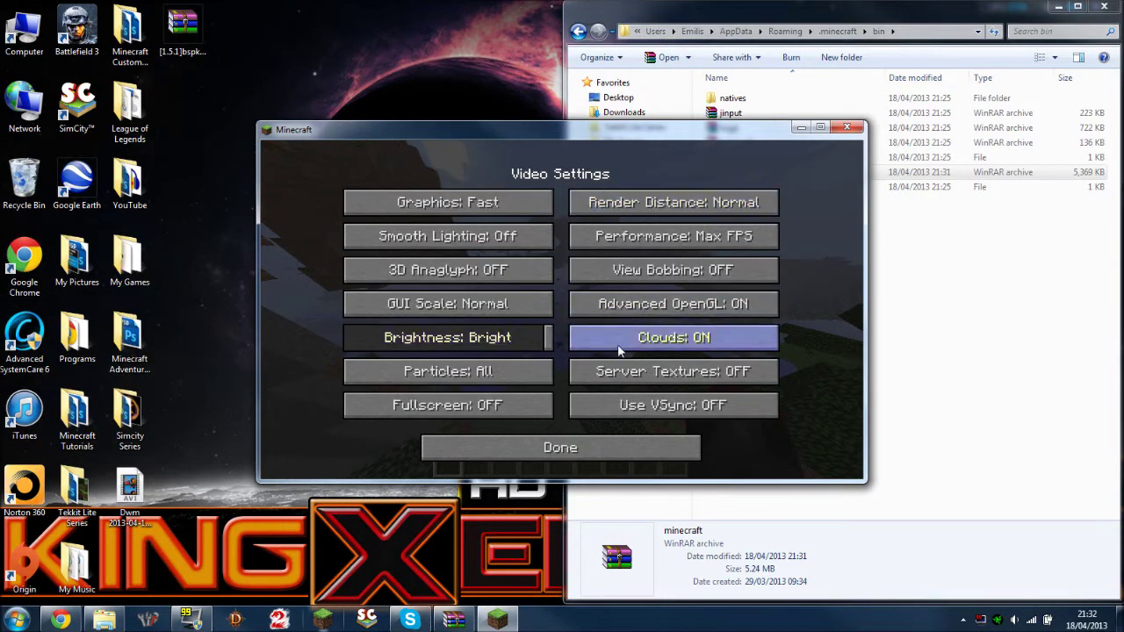
{"action": "key", "text": "Escape"}
Fly past the overhanging cliffs and across the desert to search for a floating ruin
{"action": "key", "text": "w"}
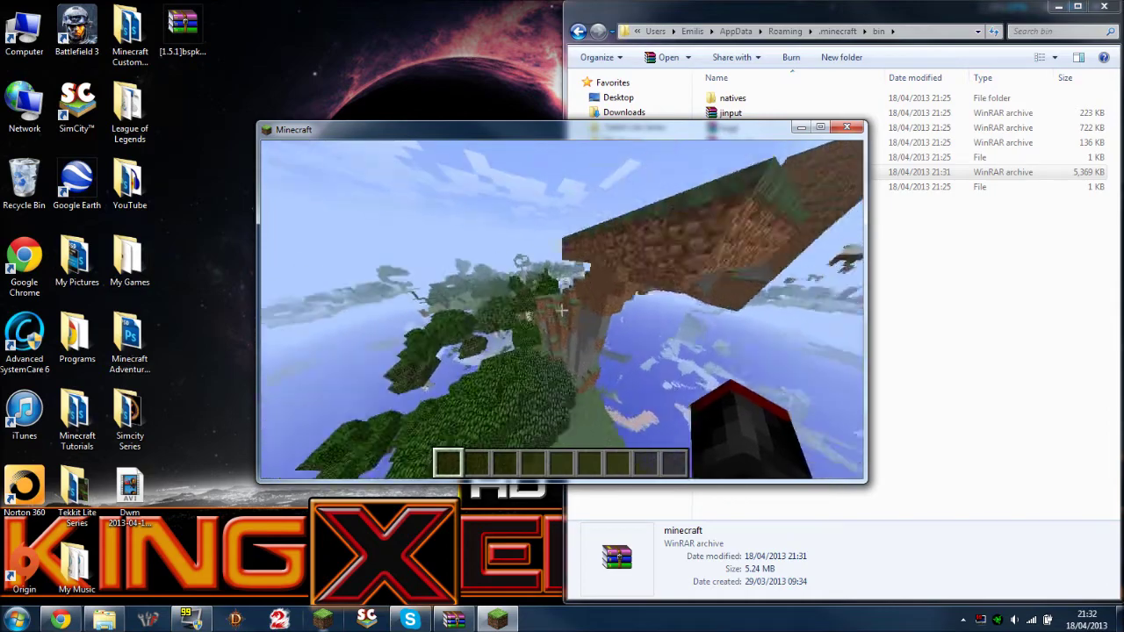
{"action": "key", "text": "w"}
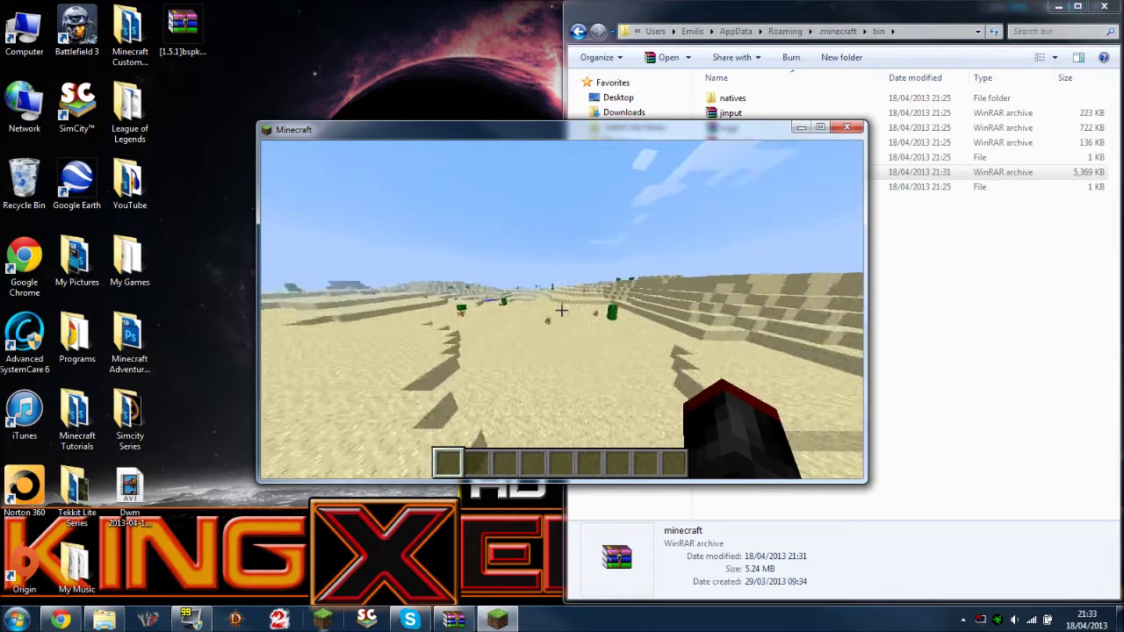
{"action": "key", "text": "w"}
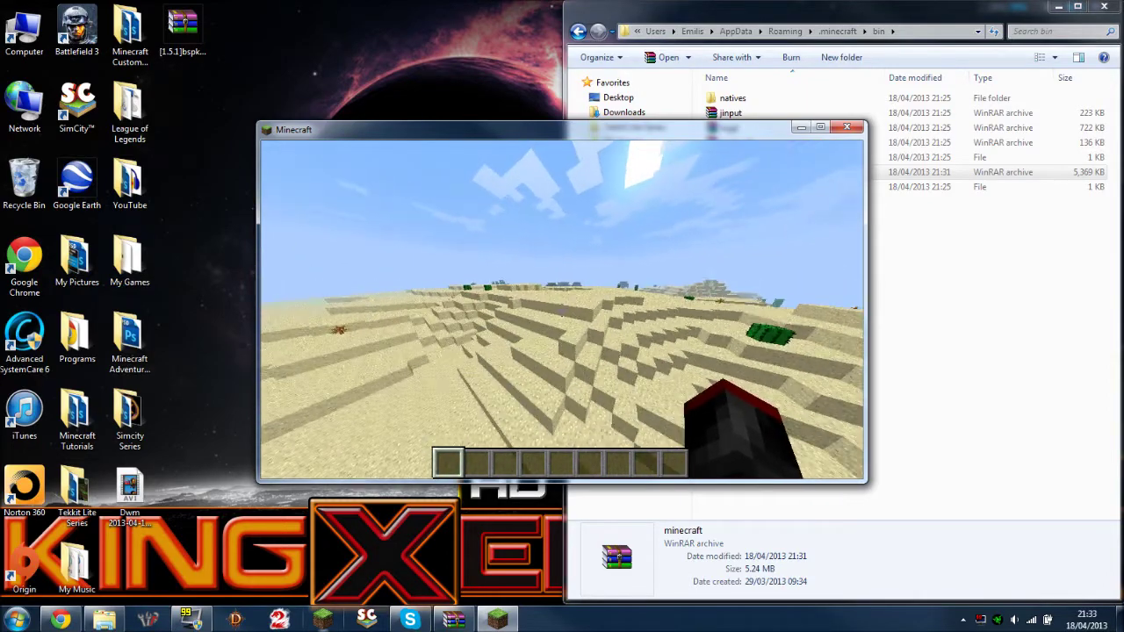
{"action": "key", "text": "w"}
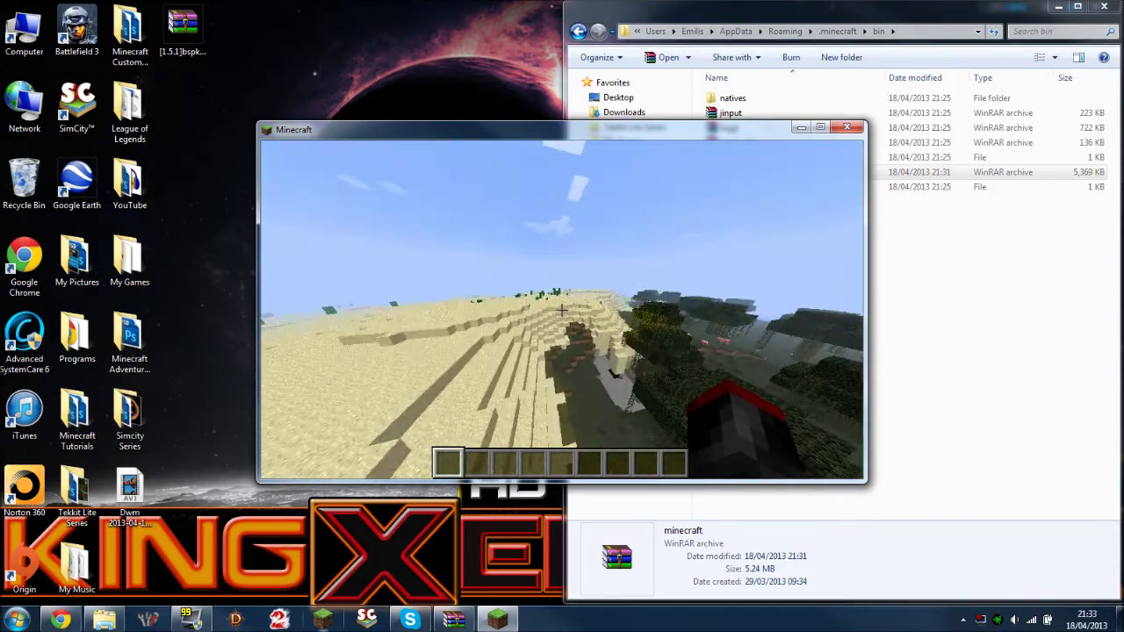
{"action": "key", "text": "w"}
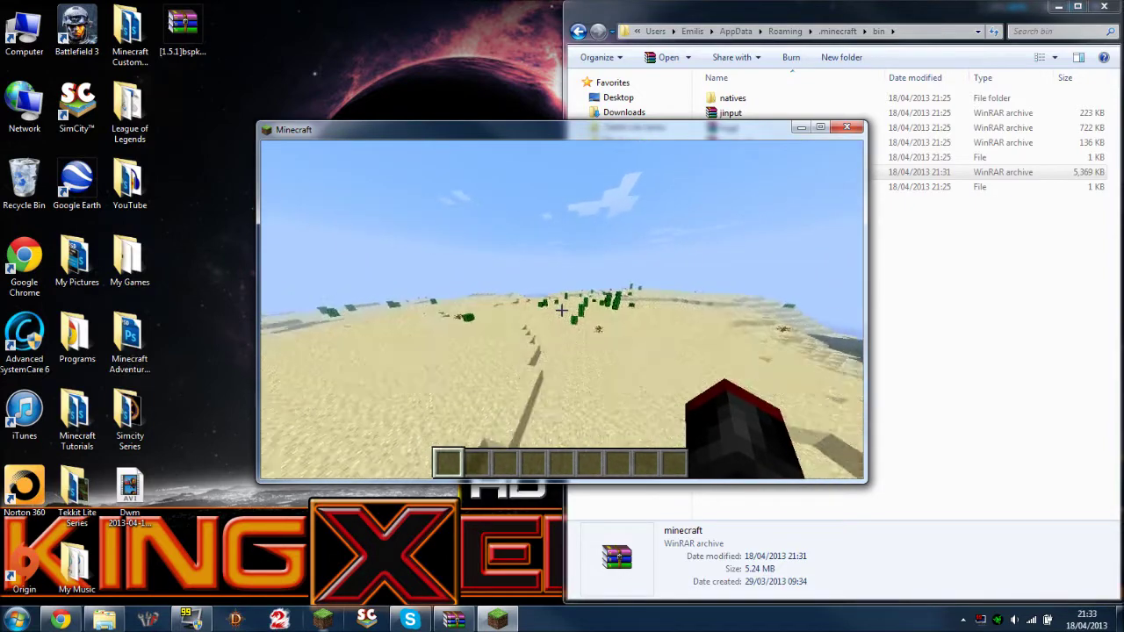
{"action": "key", "text": "w"}
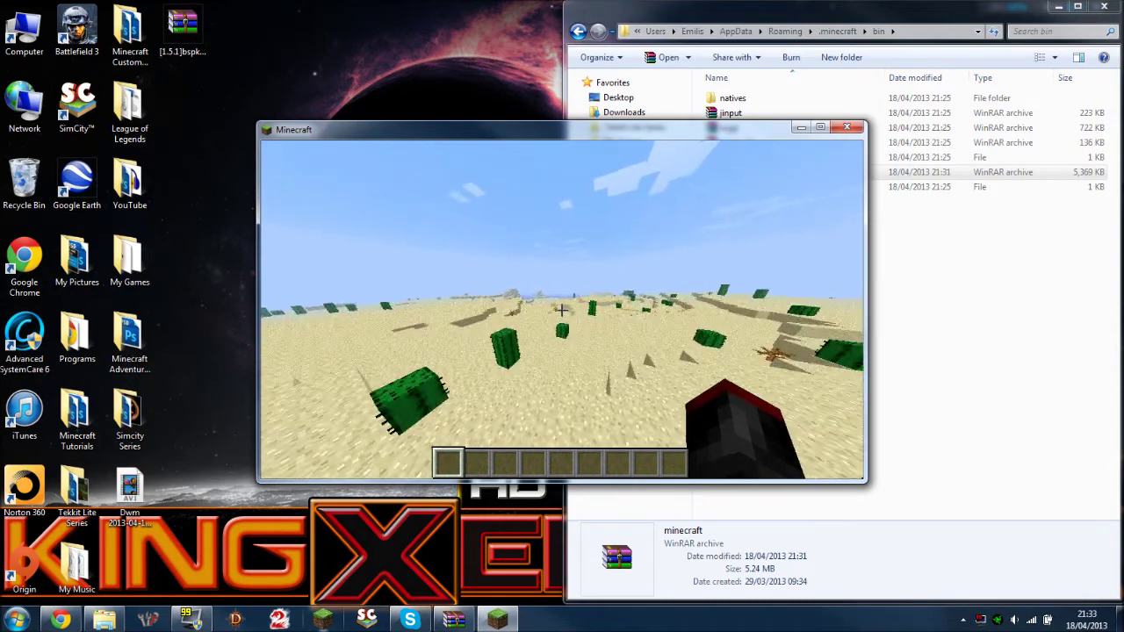
{"action": "key", "text": "w"}
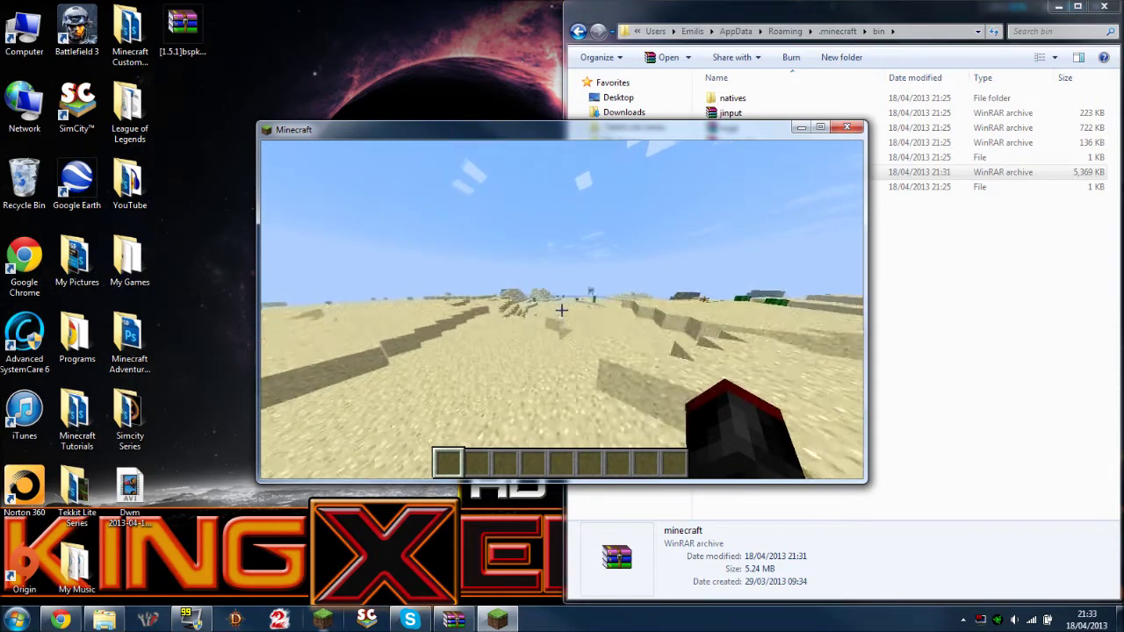
{"action": "key", "text": "w"}
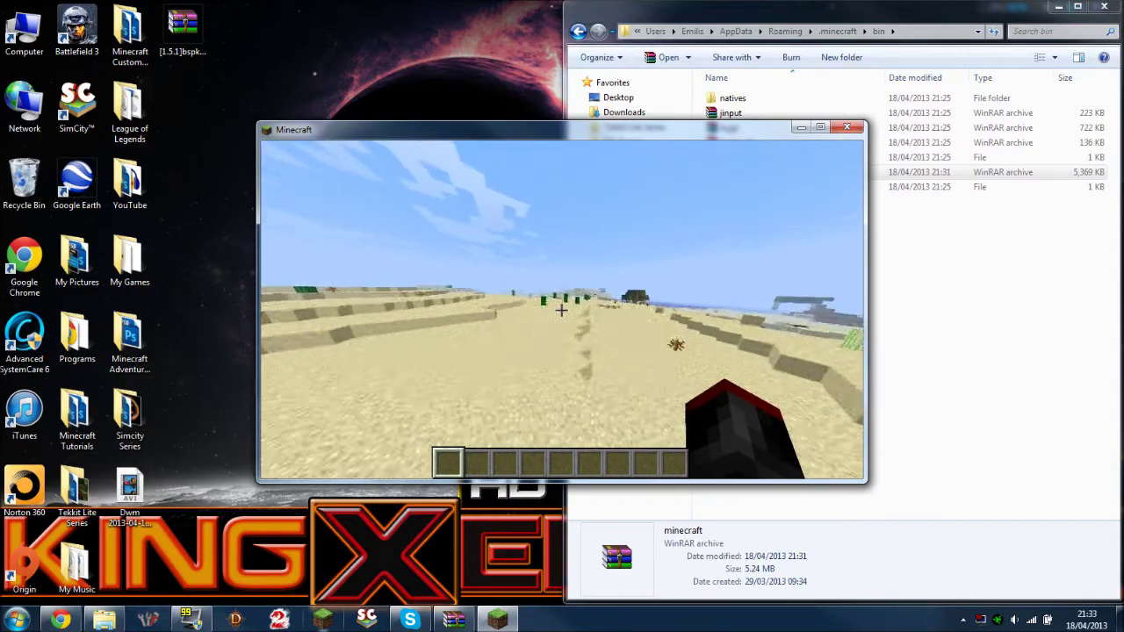
{"action": "key", "text": "w"}
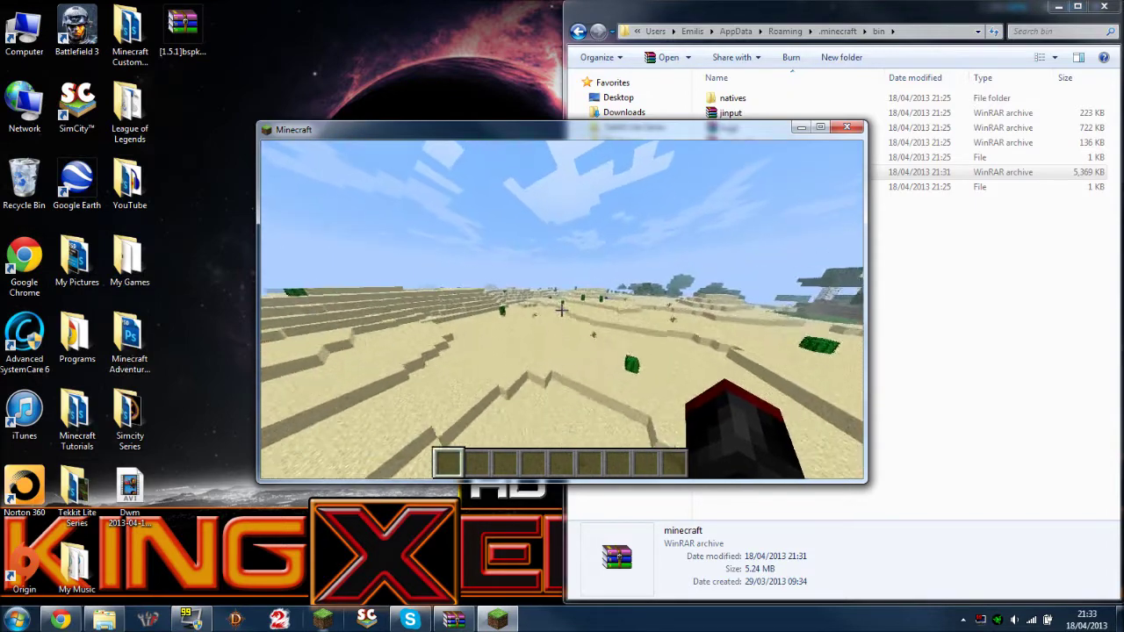
{"action": "key", "text": "w"}
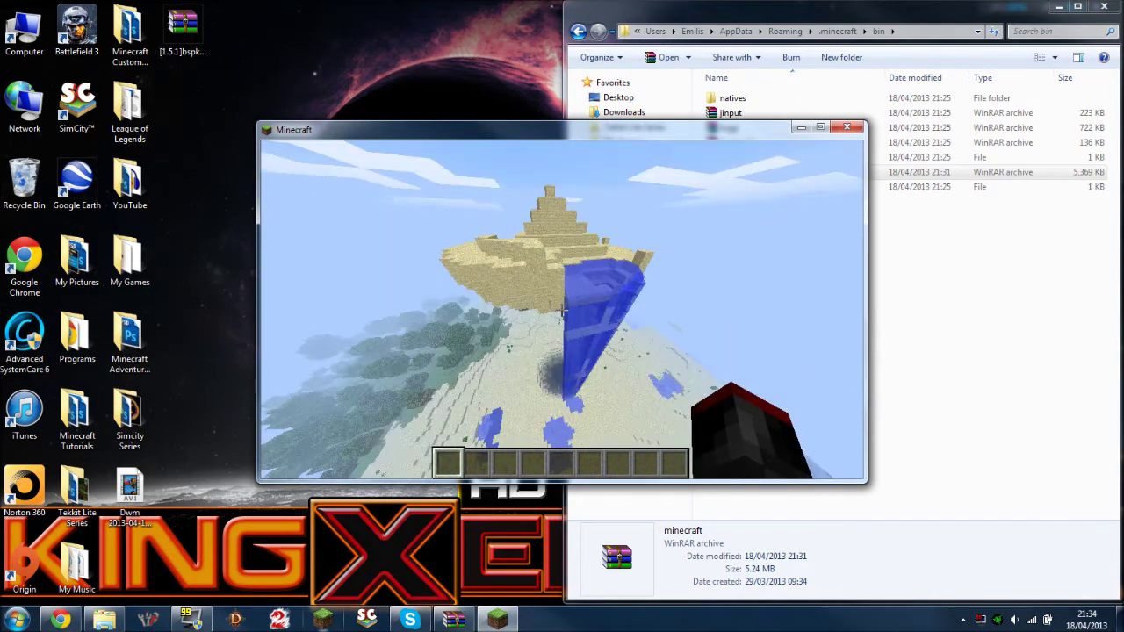
Enter the sandstone pyramid on the floating ruin and break the obsidian, spawner and cobblestone covering the chest
{"action": "key", "text": "w"}
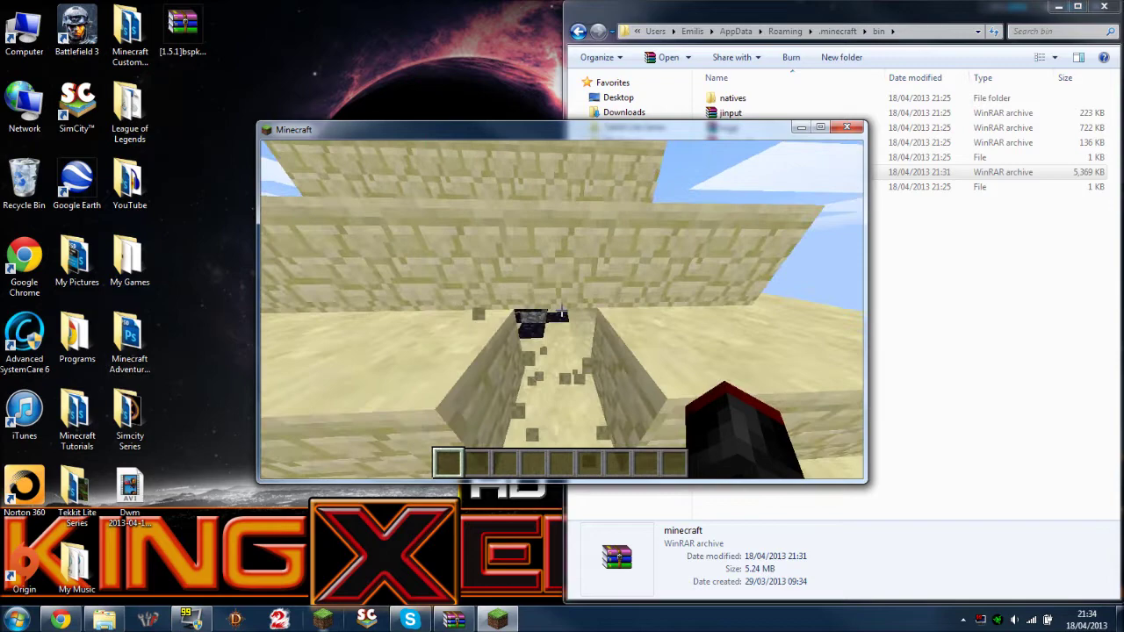
{"action": "key", "text": "w"}
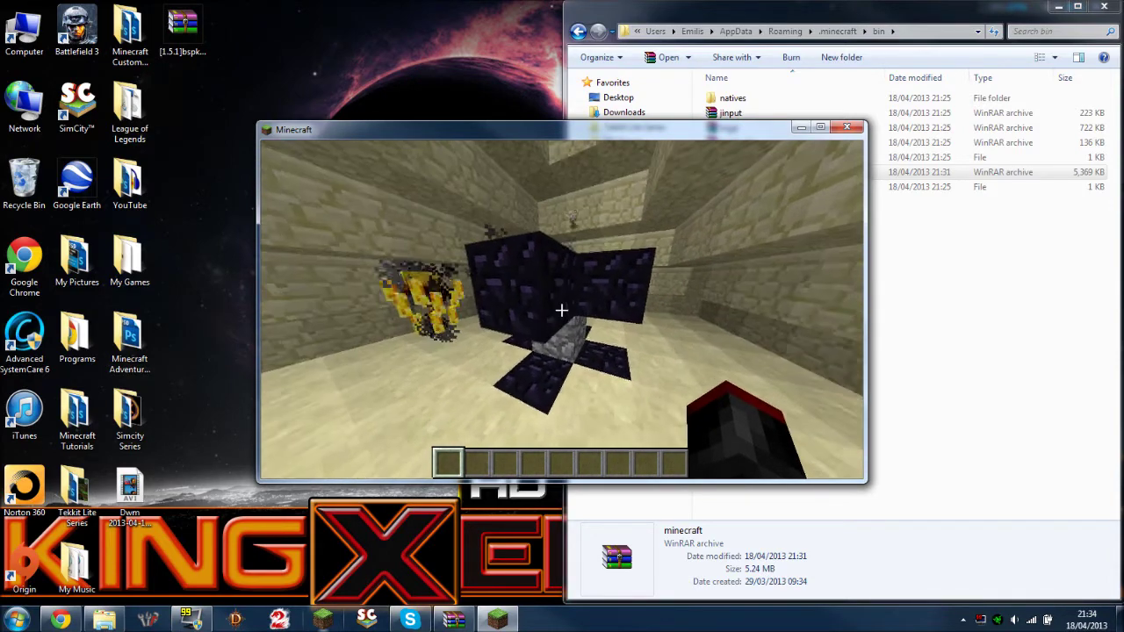
{"action": "left_click", "coordinate": [561, 310]}
{"action": "key", "text": "w"}
{"action": "key", "text": "s"}
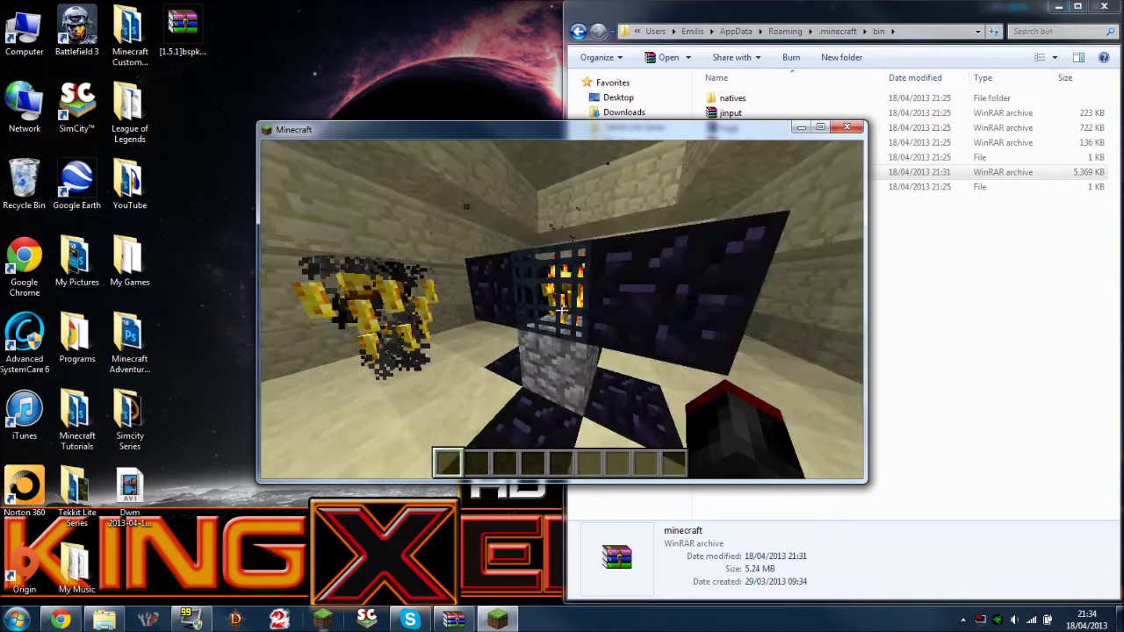
{"action": "left_click", "coordinate": [561, 310]}
{"action": "left_click", "coordinate": [561, 310]}
{"action": "left_click", "coordinate": [561, 310]}
{"action": "left_click", "coordinate": [561, 310]}
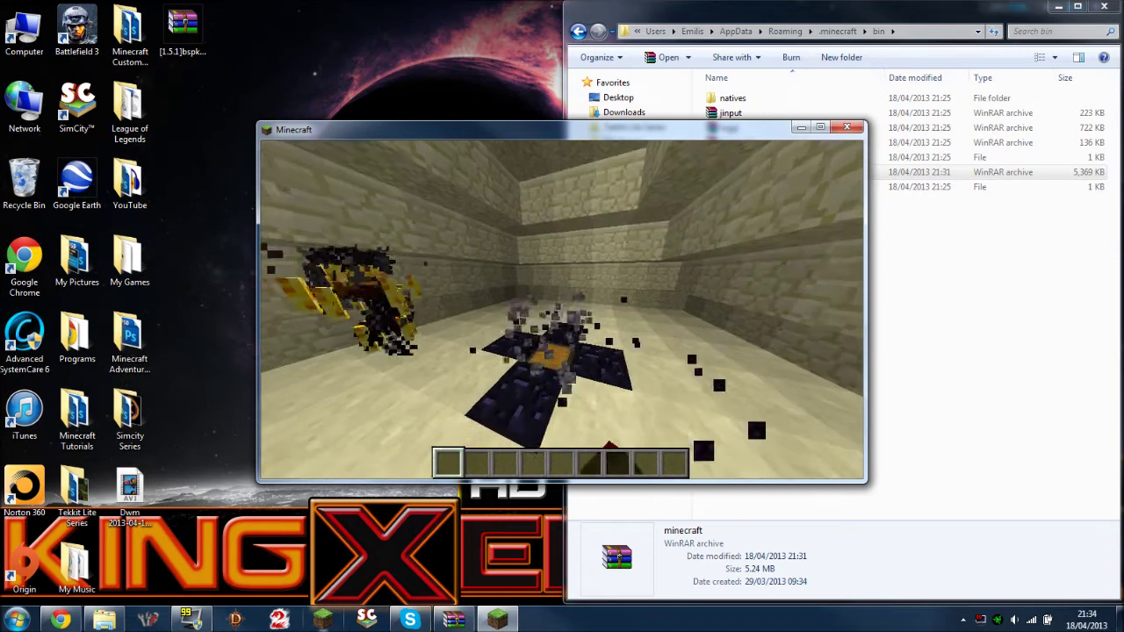
Move the chest's helmet, 3 iron ingots, 4 emeralds, Chain Boots and 4 slimeballs into the inventory
{"action": "right_click", "coordinate": [562, 308]}
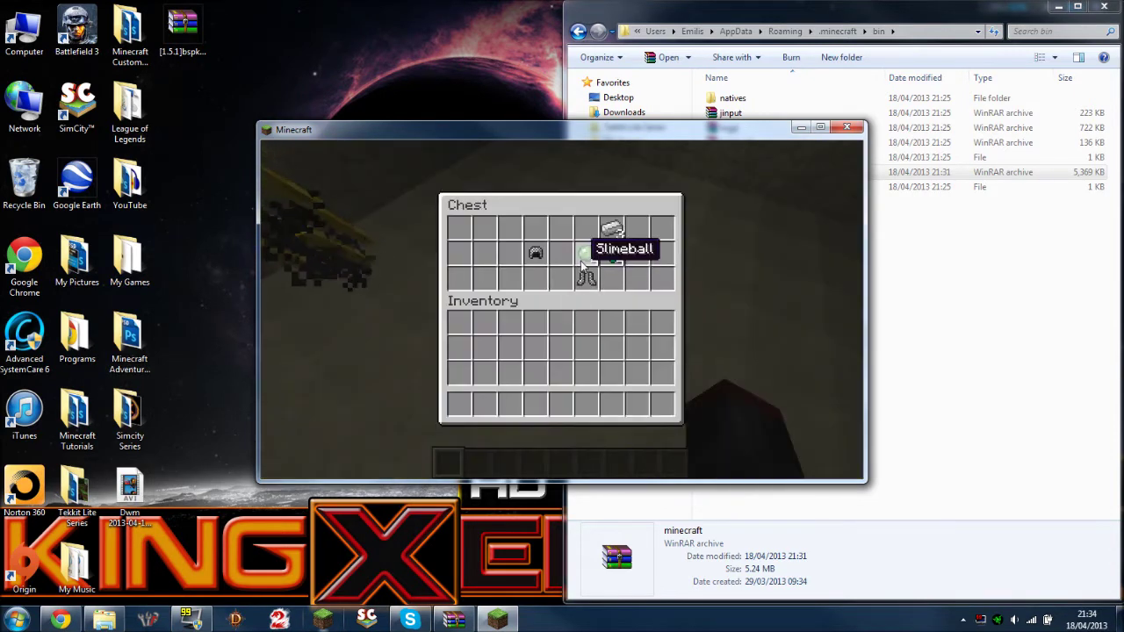
{"action": "left_click", "coordinate": [584, 256], "text": "shift"}
{"action": "left_click", "coordinate": [585, 276], "text": "shift"}
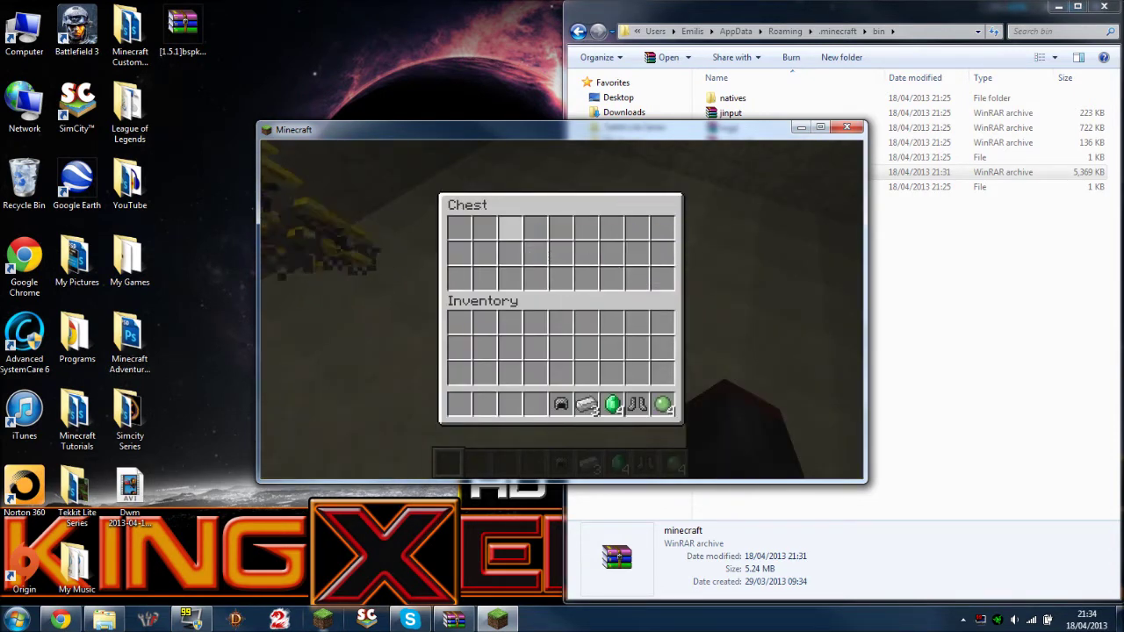
{"action": "key", "text": "Escape"}
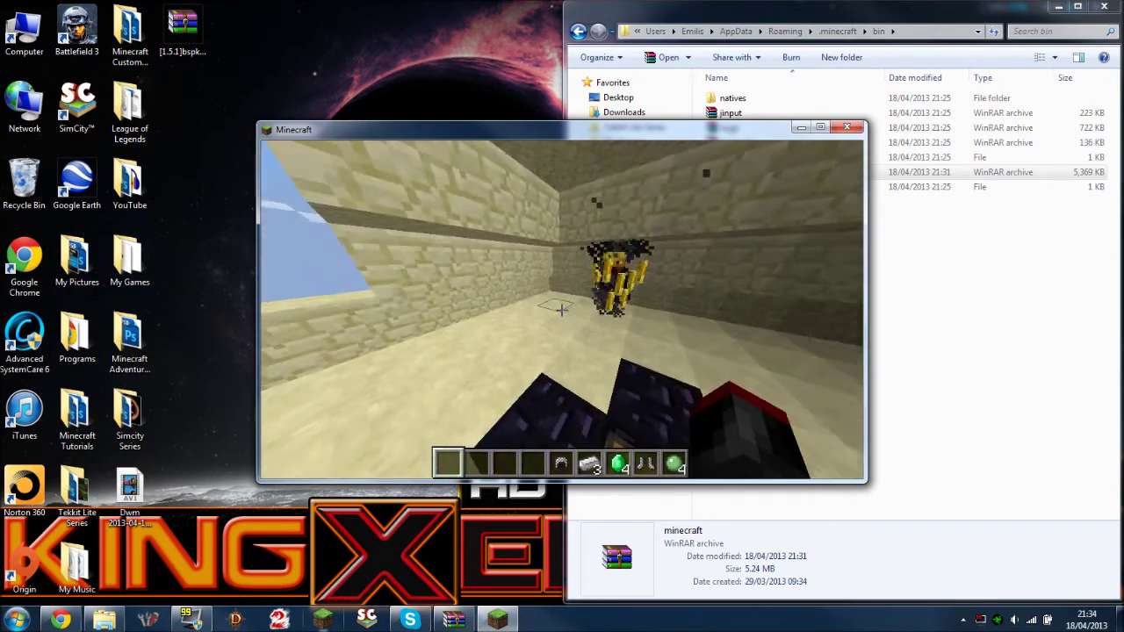
Fly out of the pyramid and back away from the floating ruin to view it from outside
{"action": "key", "text": "w"}
{"action": "key", "text": "space"}
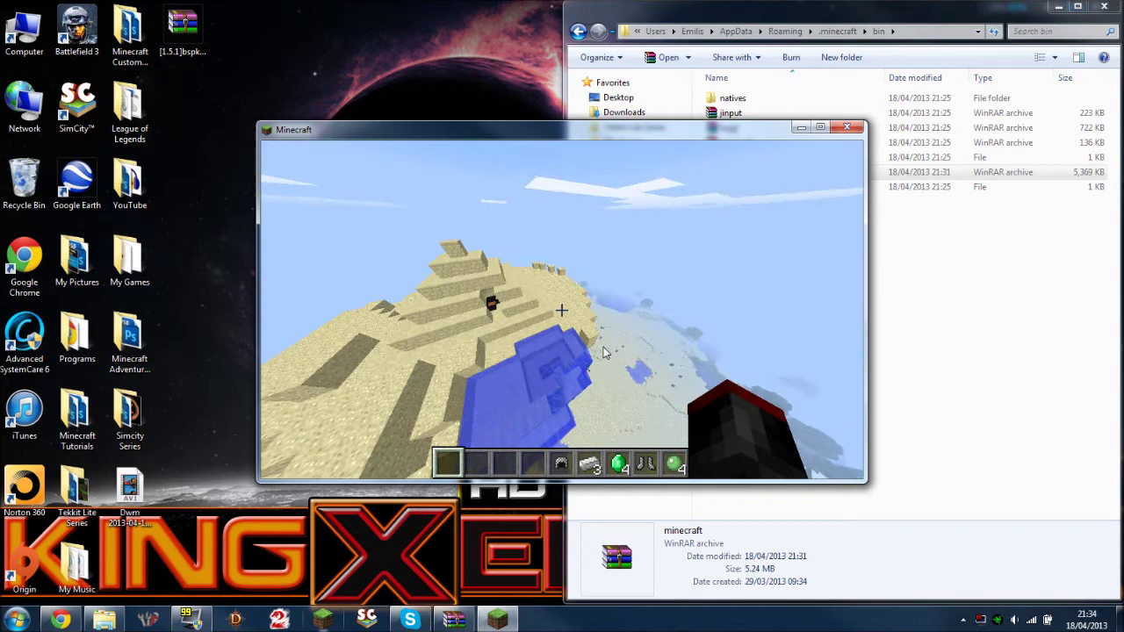
{"action": "key", "text": "e"}
{"action": "key", "text": "e"}
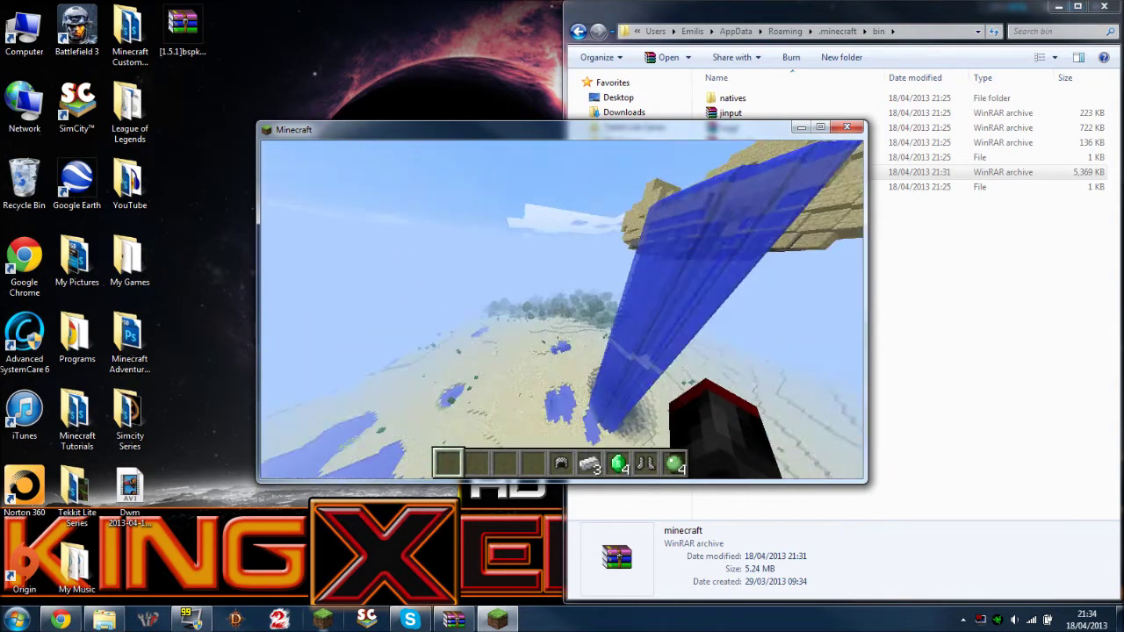
{"action": "key", "text": "s"}
Check the collected loot in the inventory and clear the helmet and Chain Boots out of the hotbar
{"action": "key", "text": "e"}
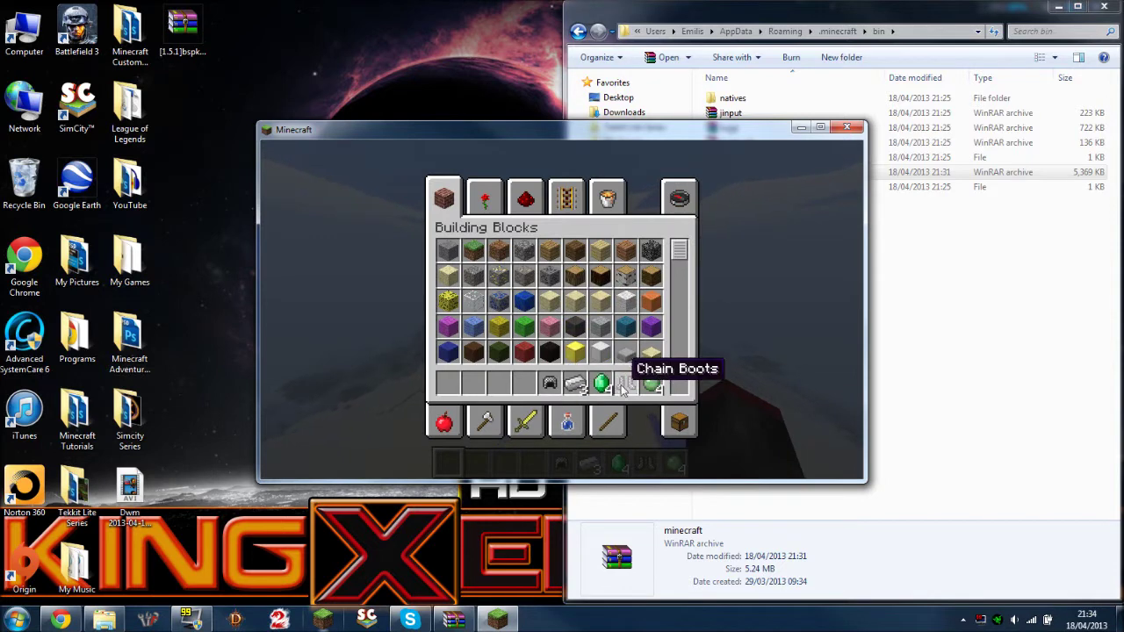
{"action": "key", "text": "e"}
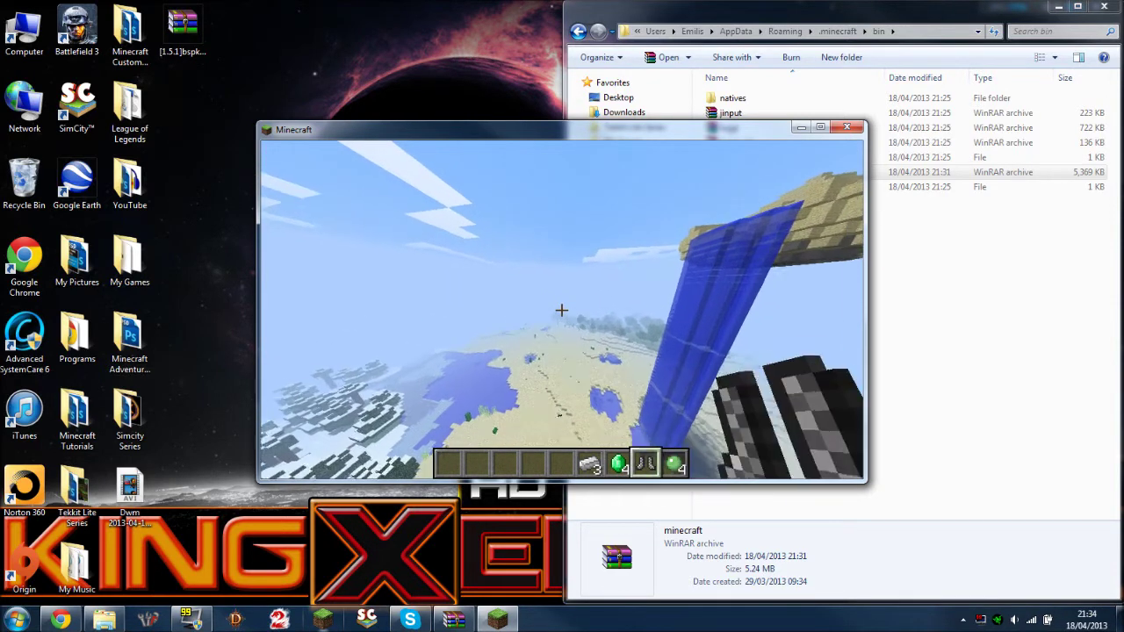
{"action": "key", "text": "e"}
{"action": "left_click", "coordinate": [679, 424]}
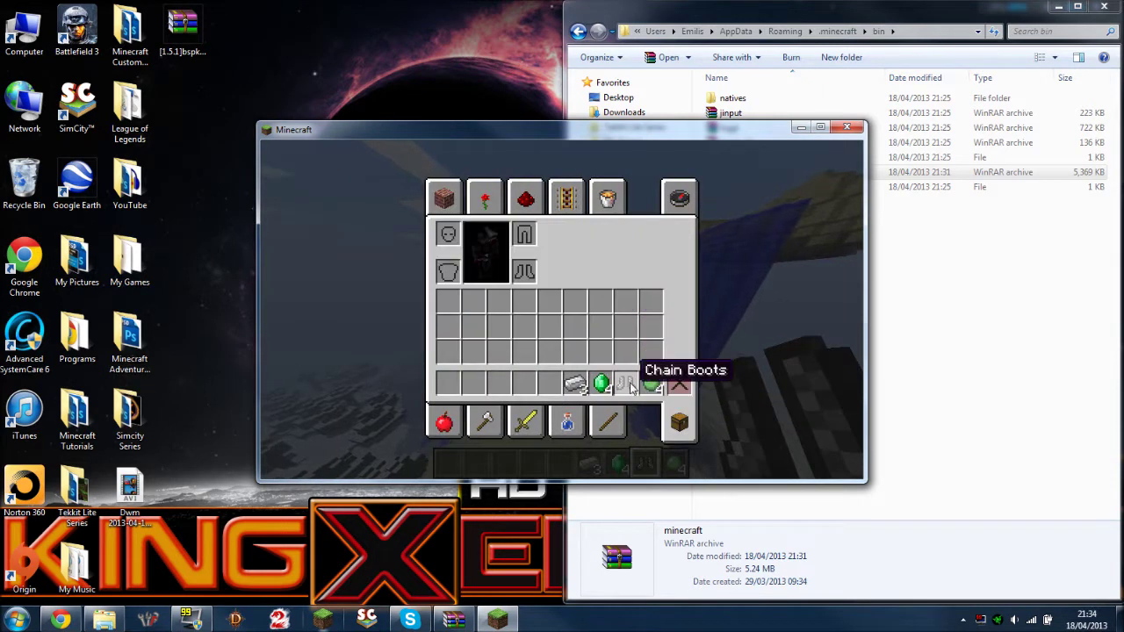
{"action": "key", "text": "e"}
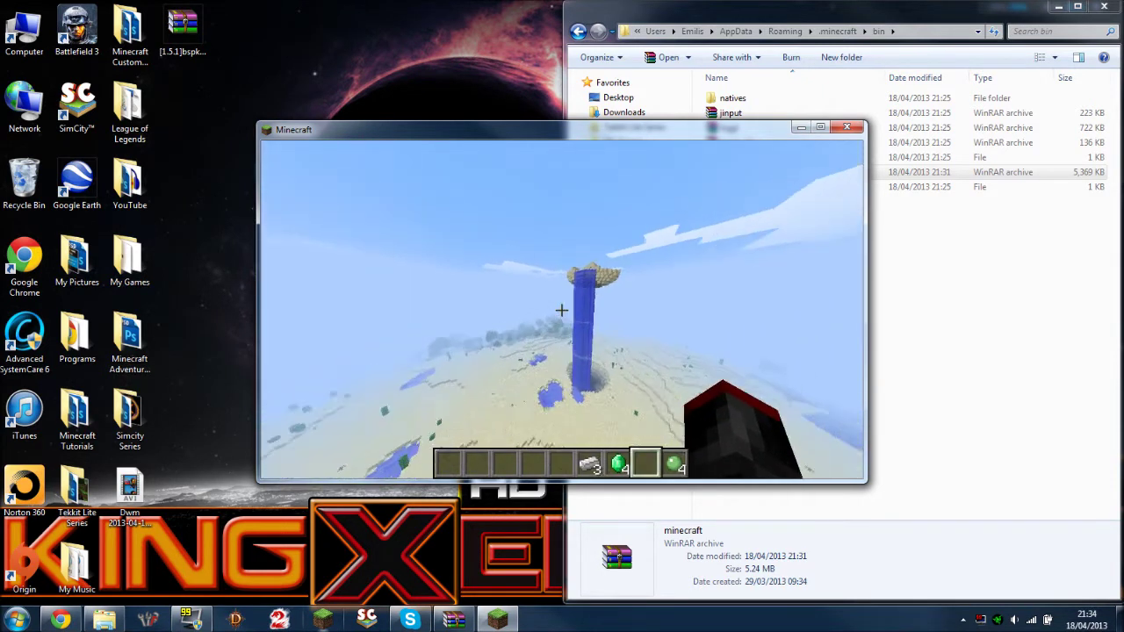